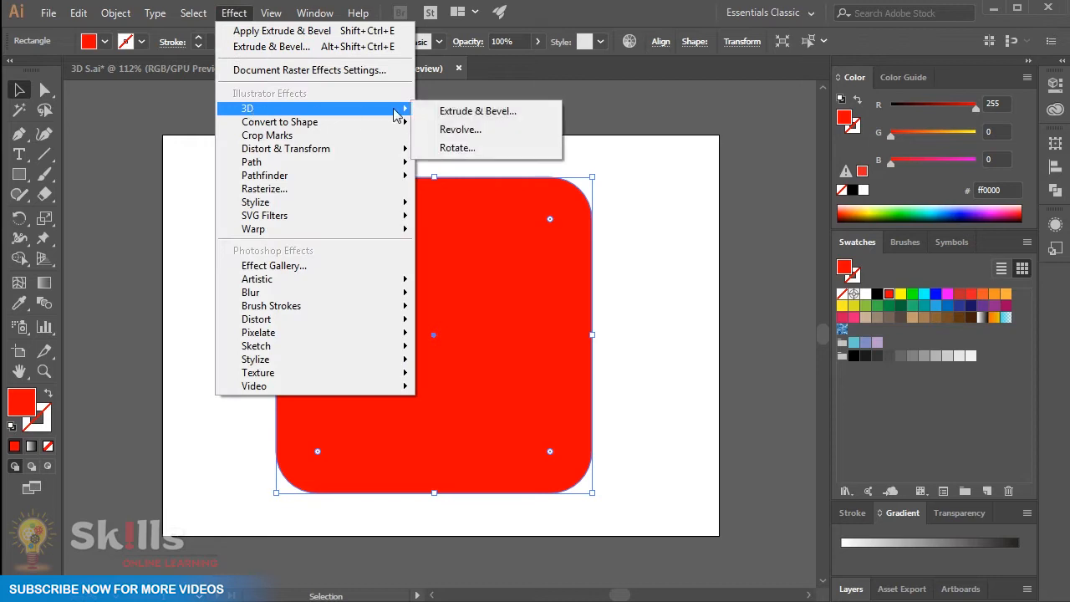
# - Start a 3D Extrude & Bevel on the red rounded square in the Isometric Top position with a live preview
pyautogui.click(468, 112)
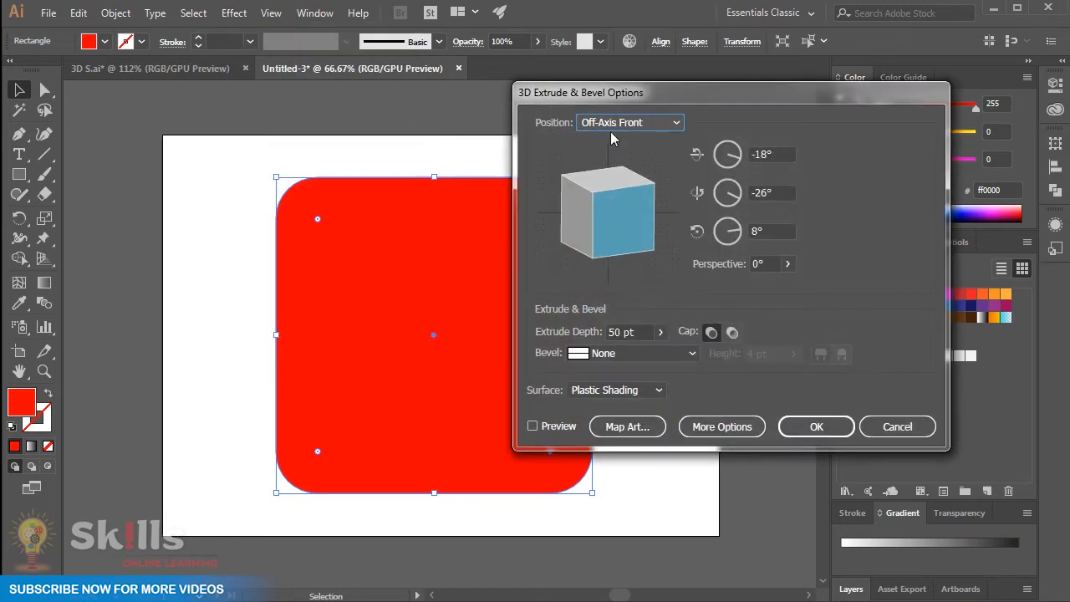
pyautogui.click(607, 124)
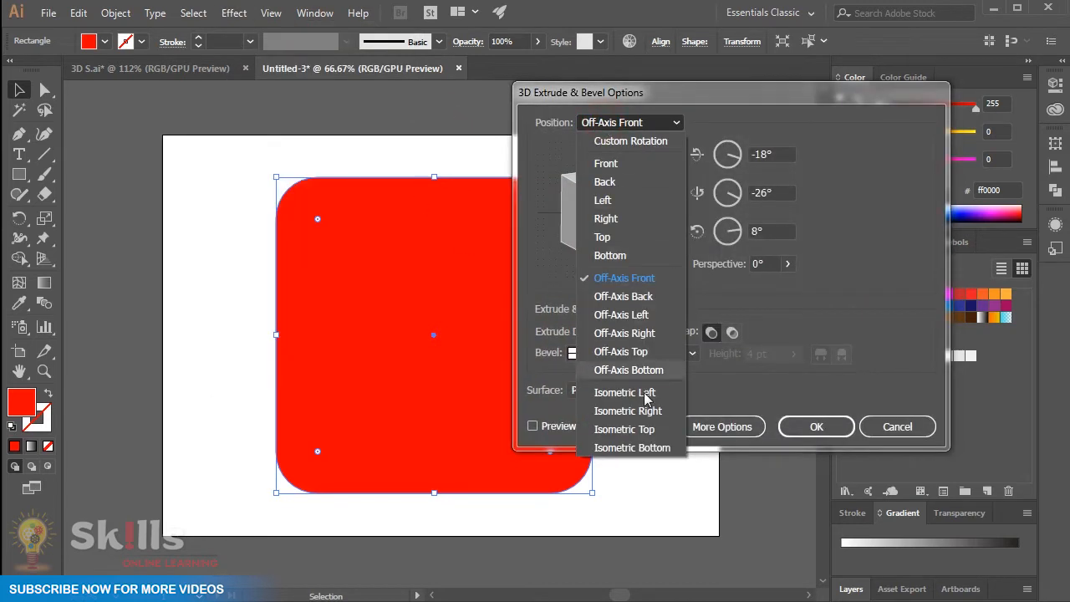
pyautogui.click(634, 430)
pyautogui.click(532, 426)
pyautogui.moveTo(594, 94); pyautogui.dragTo(705, 32)
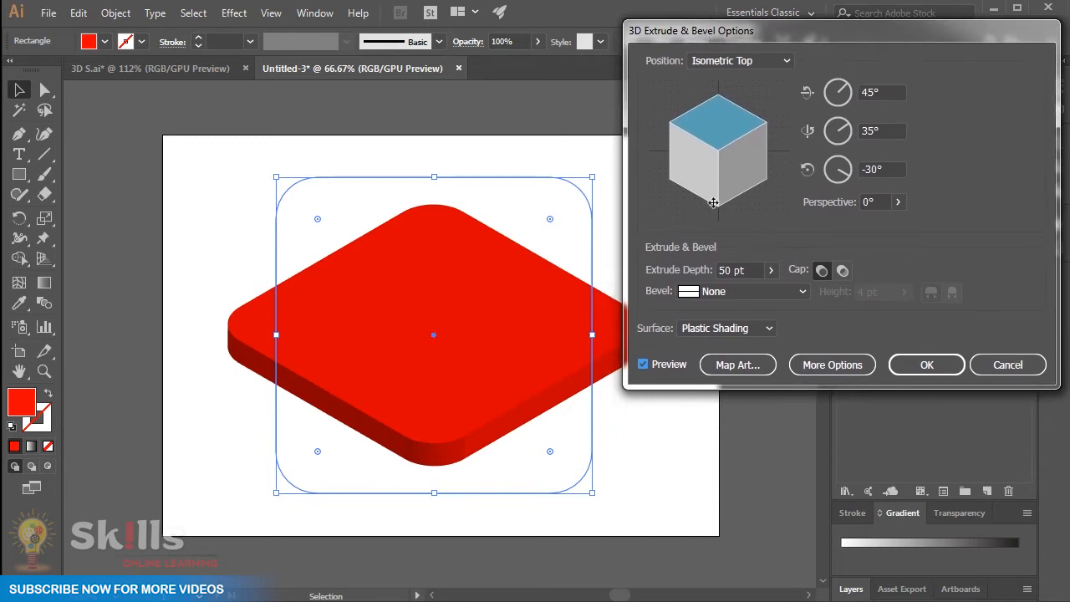
# - Add a second light on the upper-left part of the shading sphere, beside the first light, and apply the extrusion
pyautogui.click(824, 365)
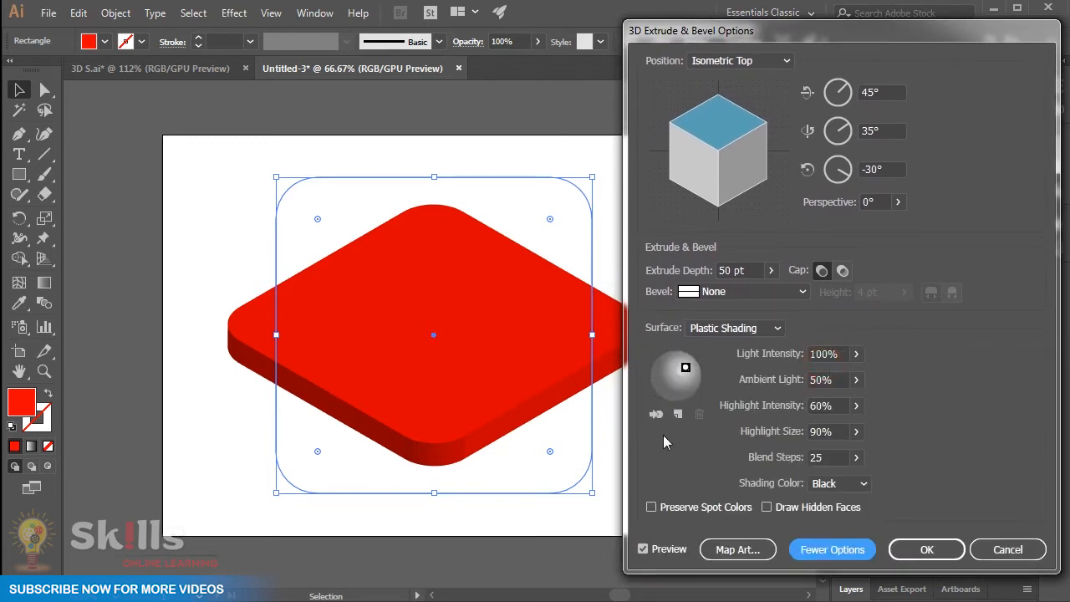
pyautogui.moveTo(686, 368); pyautogui.dragTo(684, 365)
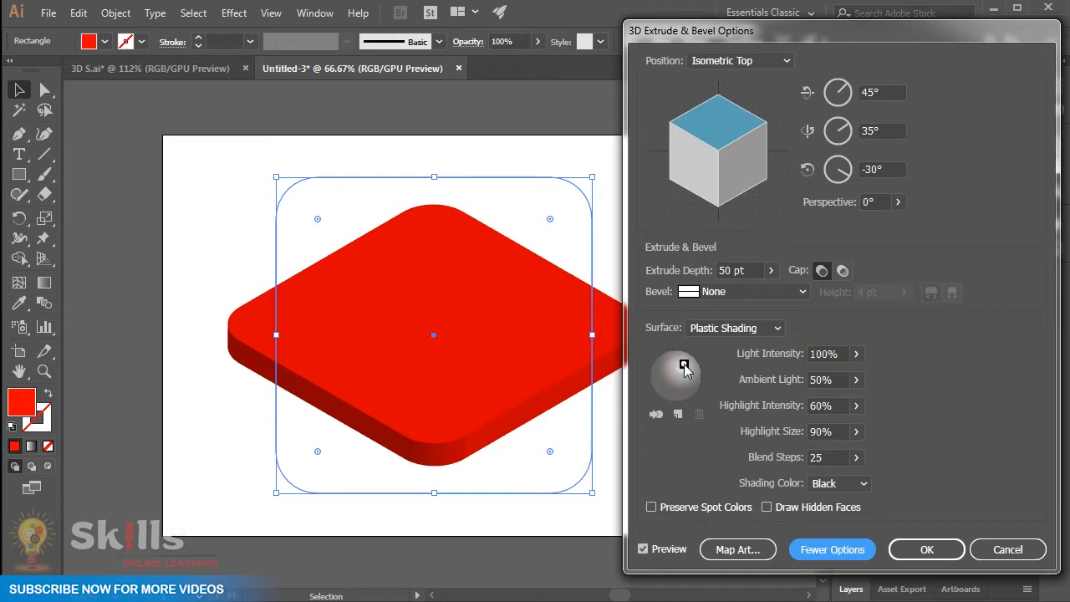
pyautogui.click(677, 415)
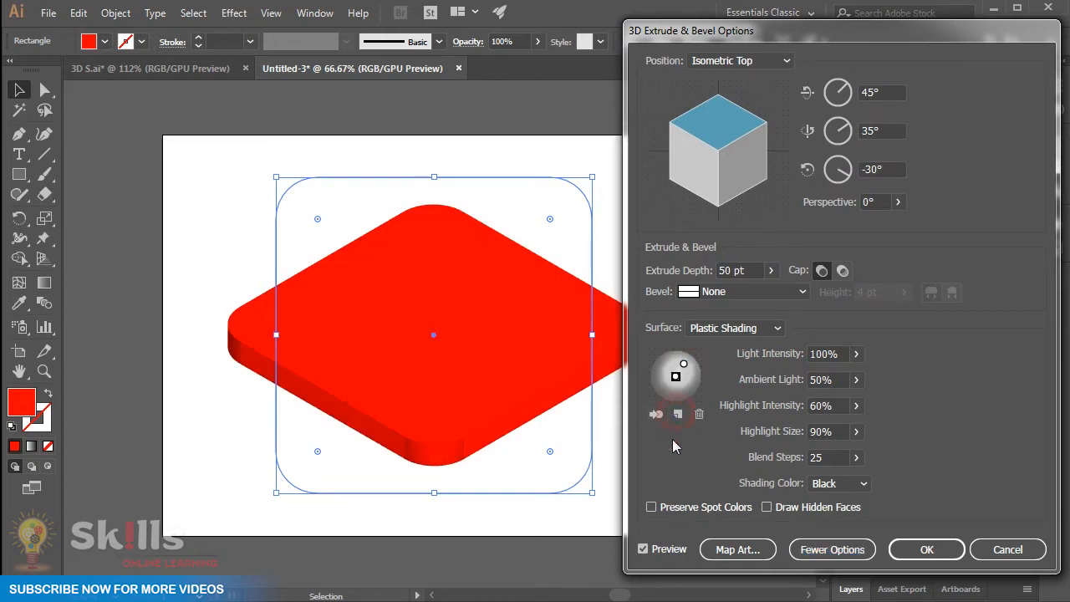
pyautogui.moveTo(677, 373); pyautogui.dragTo(667, 359)
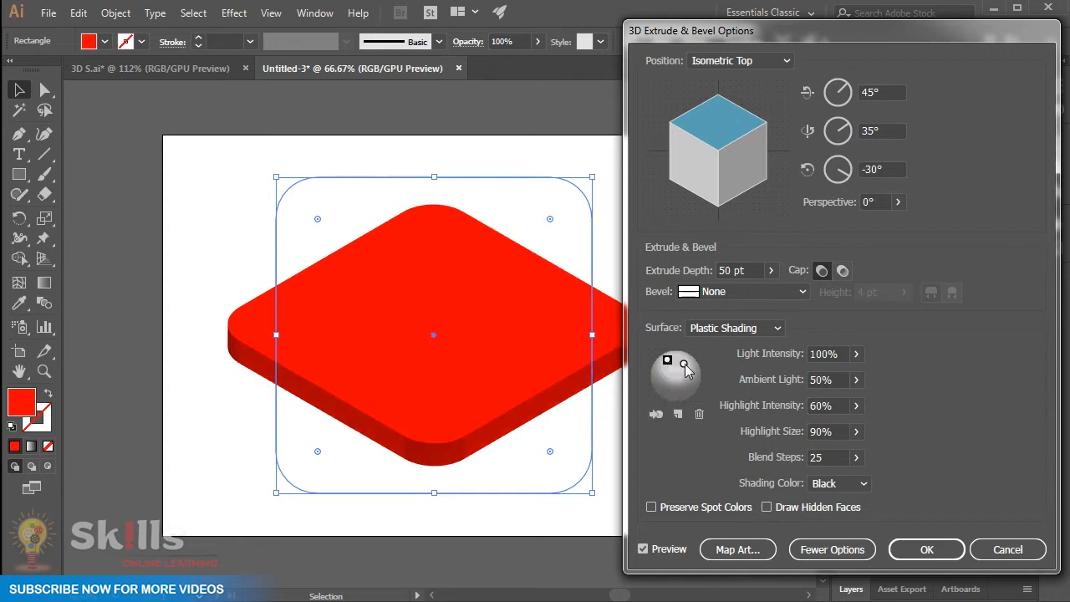
pyautogui.click(684, 366)
pyautogui.click(926, 549)
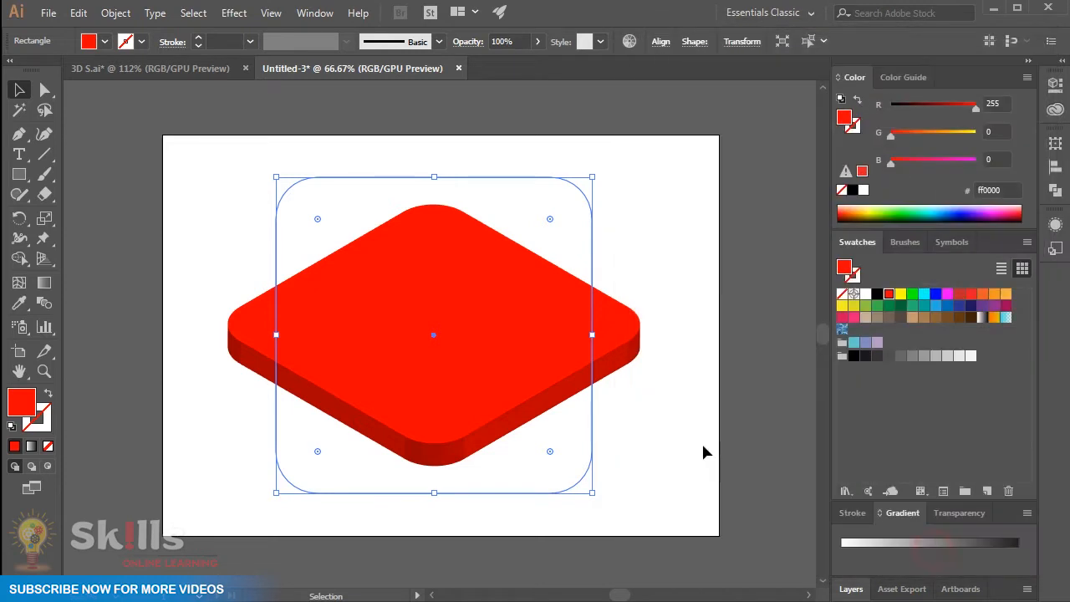
# - Expand the appearance of the extruded red slab into editable shapes and deselect it
pyautogui.click(697, 363)
pyautogui.click(482, 364)
pyautogui.click(114, 12)
pyautogui.click(166, 212)
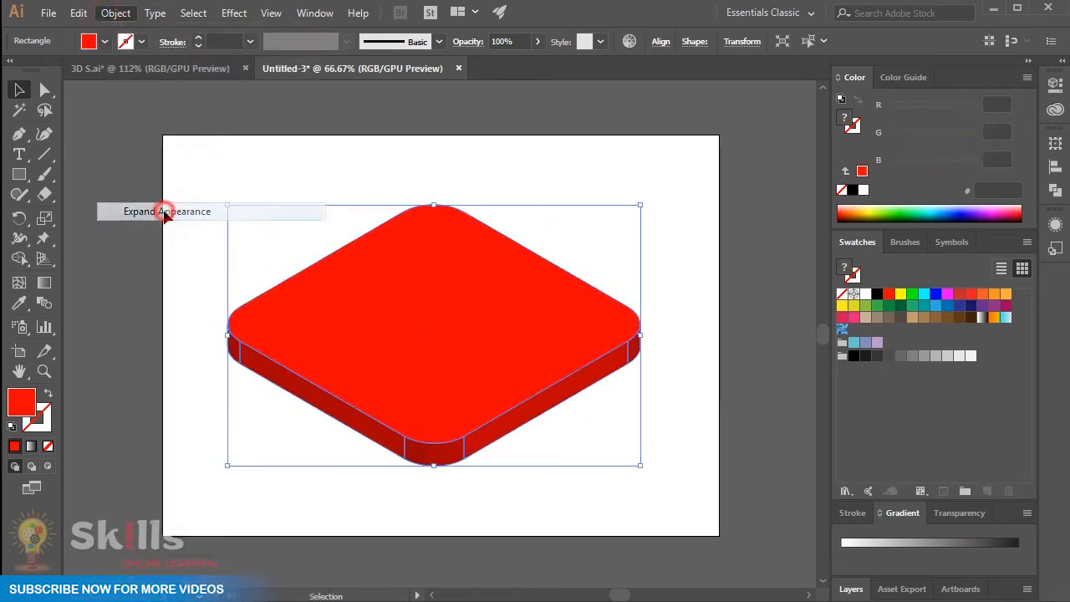
pyautogui.click(601, 157)
pyautogui.click(470, 289)
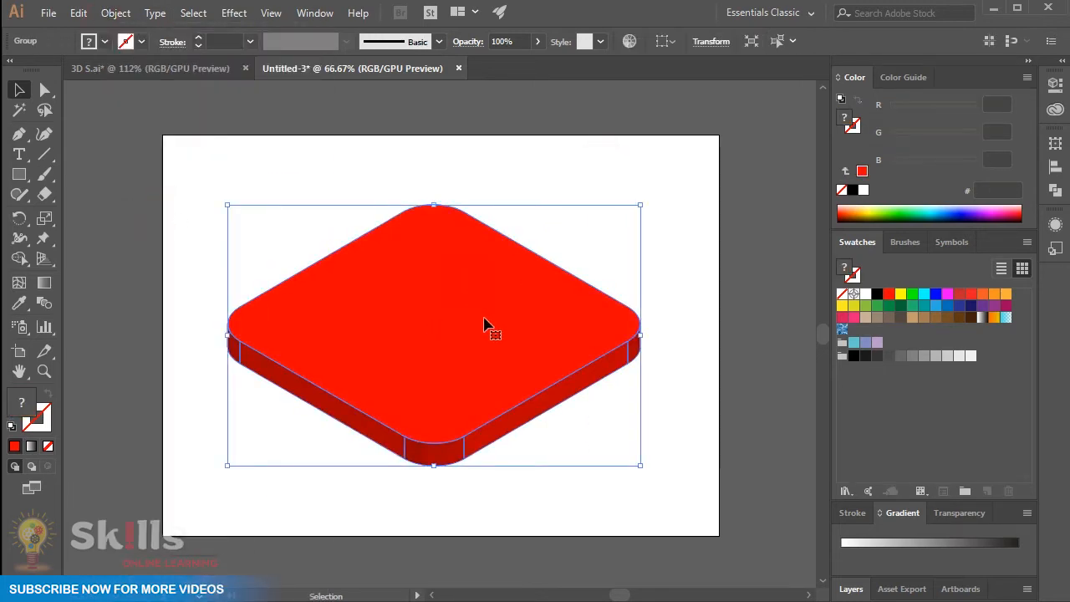
pyautogui.click(630, 167)
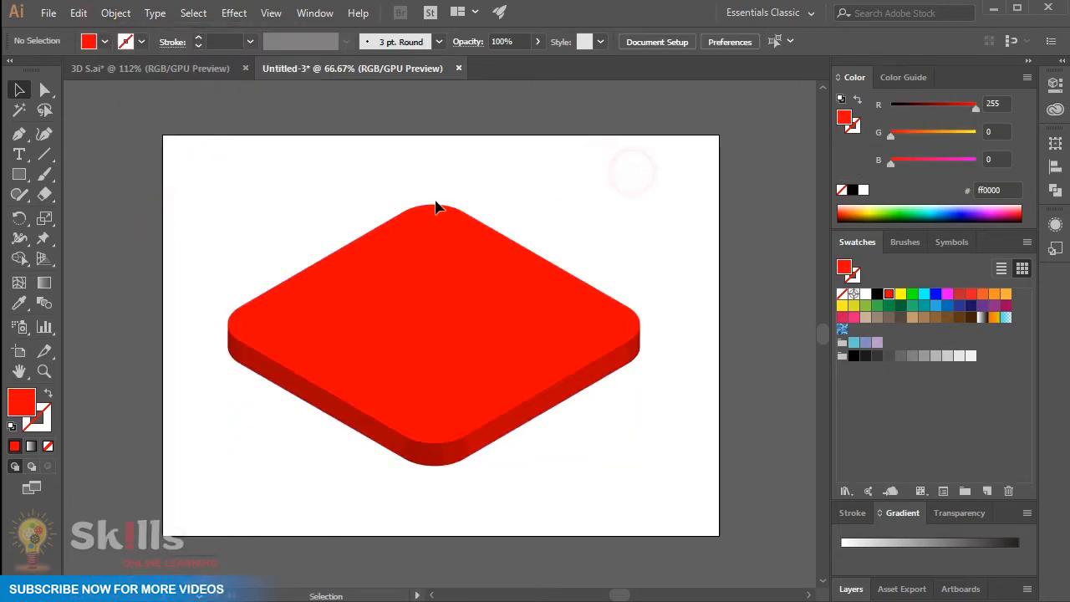
# - Add the letter "S" as text and enlarge it to about 332 pt over the middle of the red slab
pyautogui.click(19, 154)
pyautogui.click(213, 203)
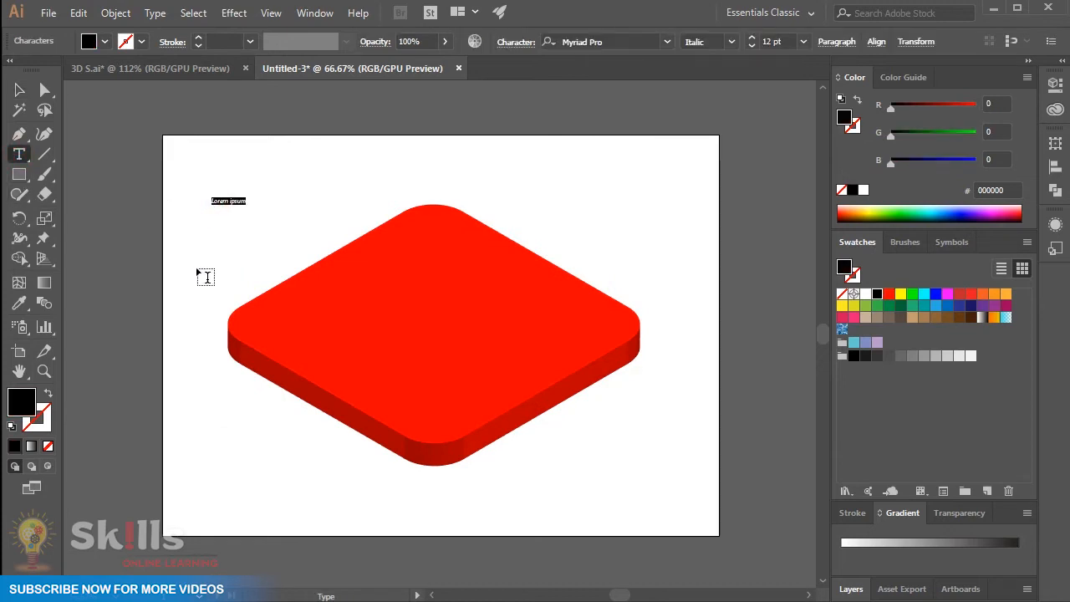
pyautogui.write('S')
pyautogui.click(18, 90)
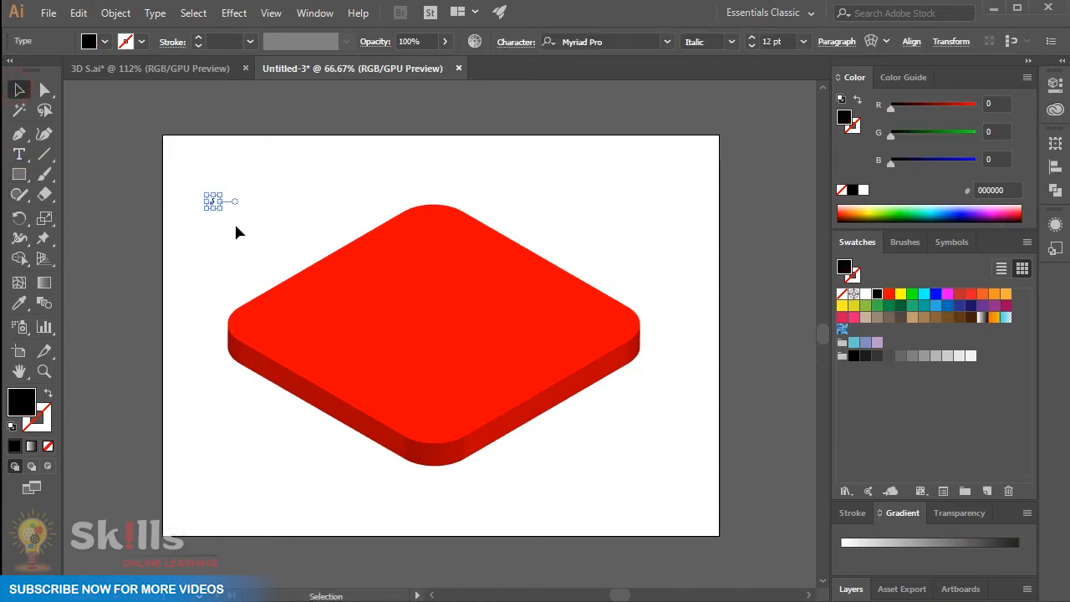
pyautogui.moveTo(223, 211); pyautogui.dragTo(489, 434)
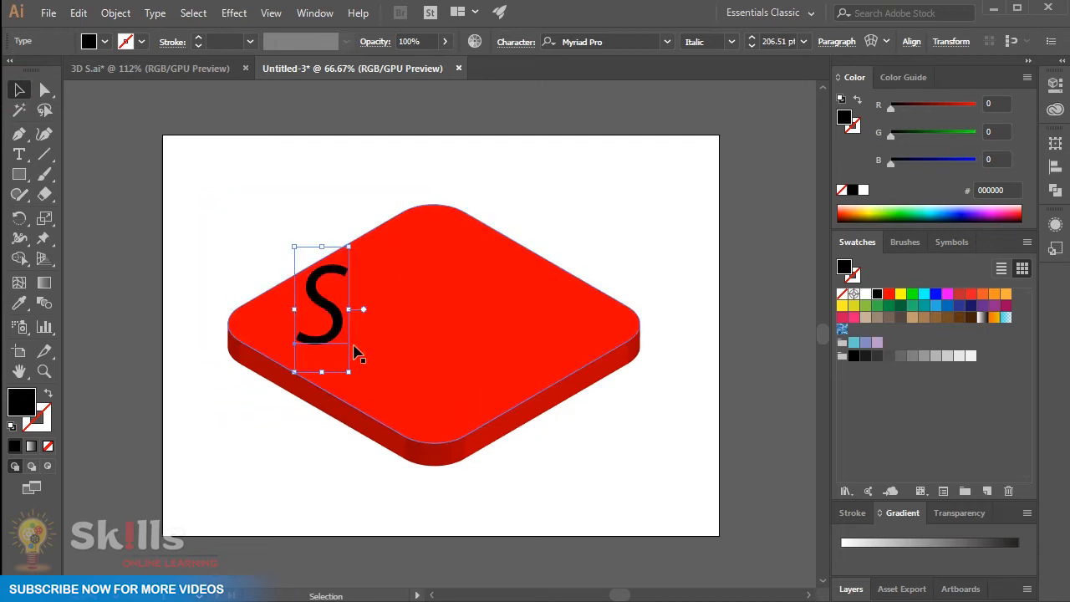
pyautogui.moveTo(334, 316); pyautogui.dragTo(422, 301)
pyautogui.moveTo(442, 357); pyautogui.dragTo(473, 433)
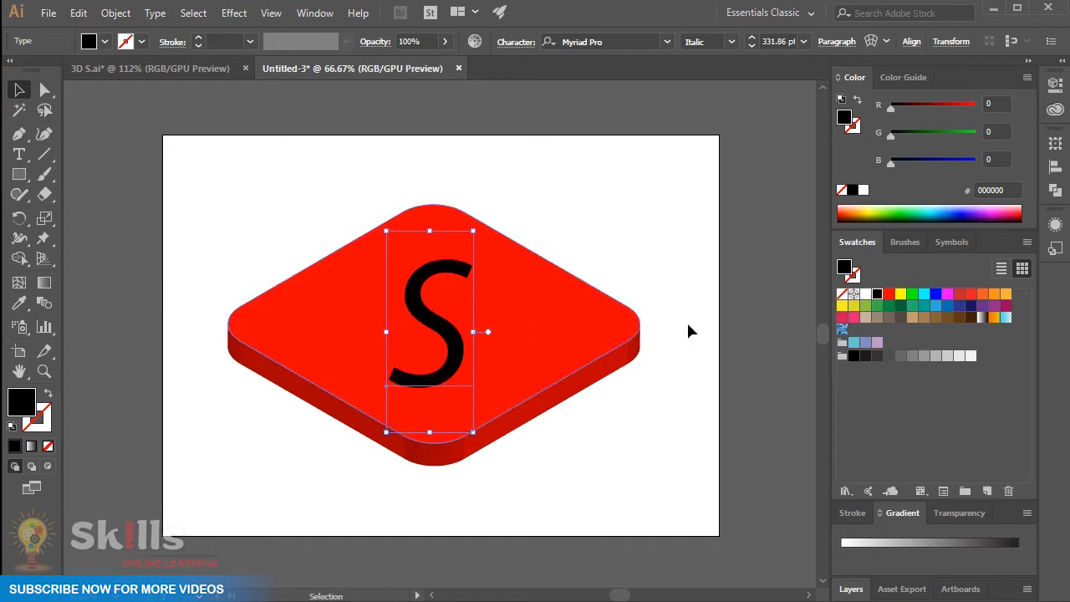
# - Restyle the S in white Brush Script MT Italic and enlarge it to about 360 pt, centred on the slab
pyautogui.click(865, 294)
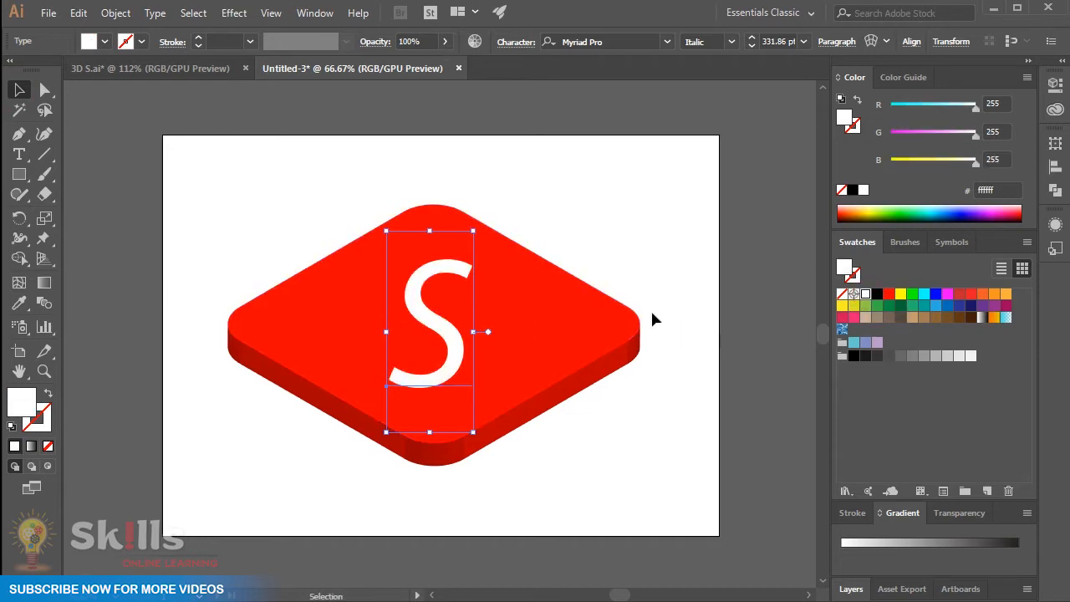
pyautogui.click(671, 41)
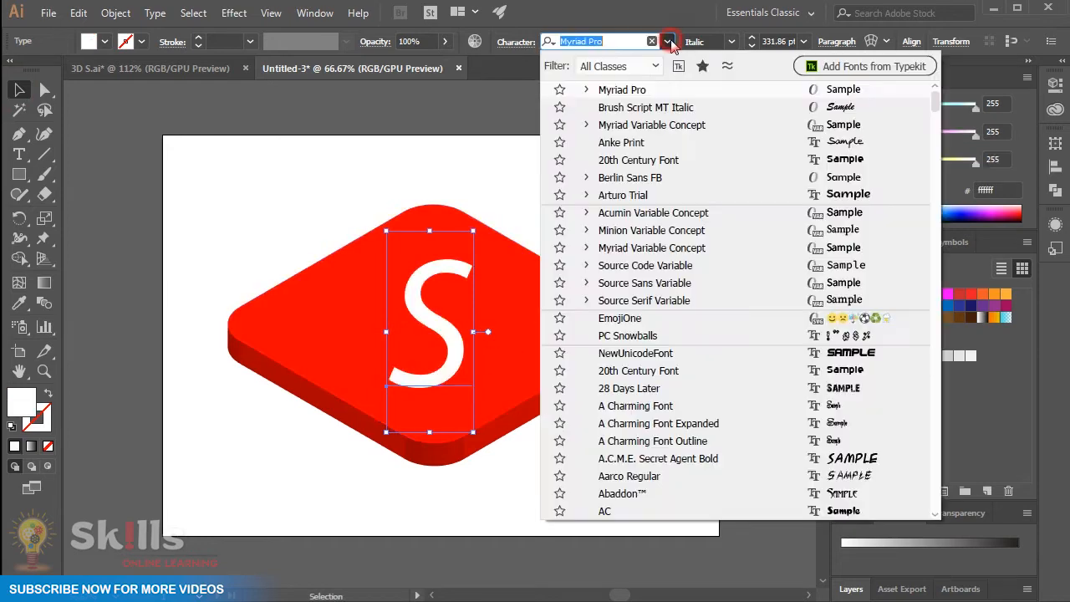
pyautogui.click(620, 109)
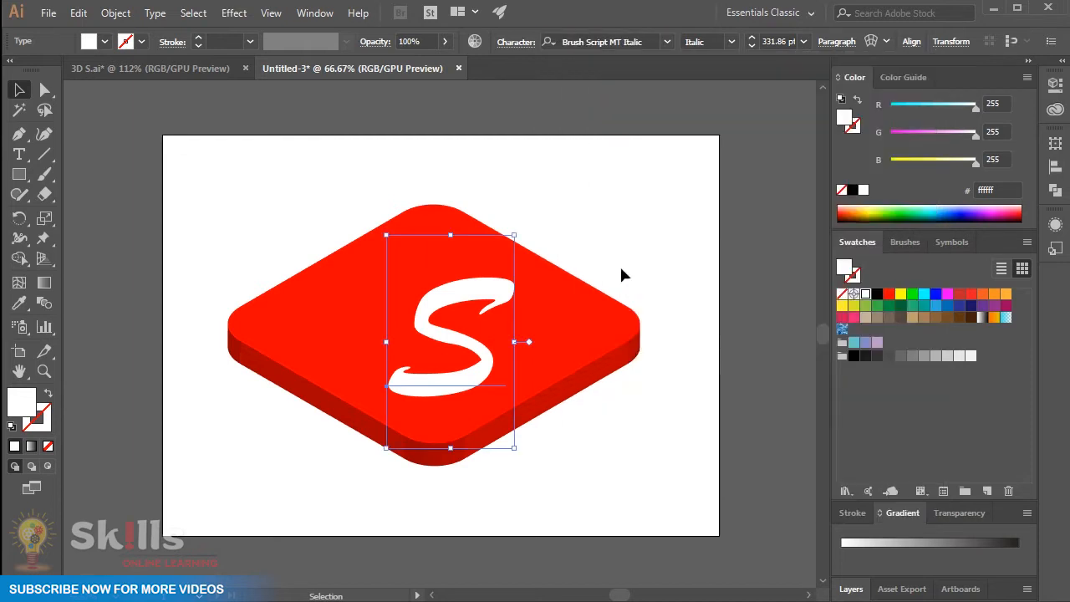
pyautogui.moveTo(499, 303); pyautogui.dragTo(475, 269)
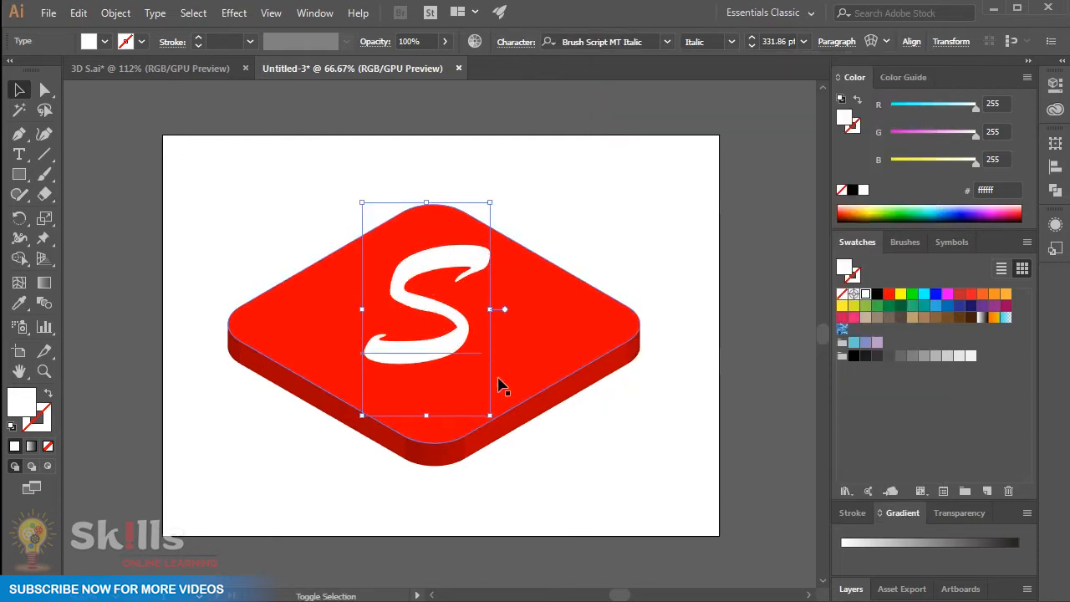
pyautogui.moveTo(489, 416); pyautogui.dragTo(500, 434)
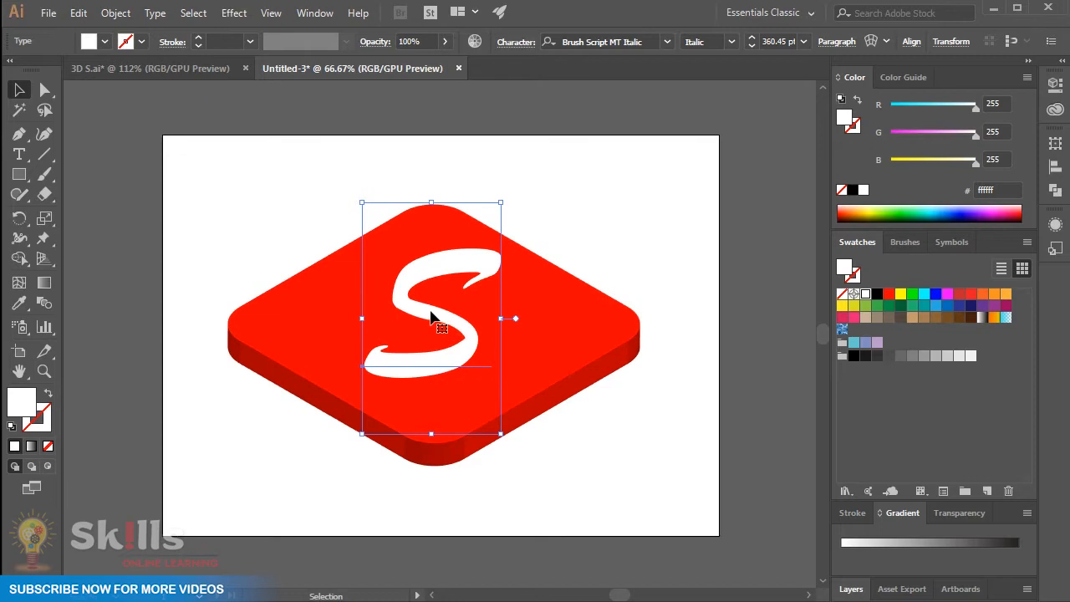
# - Start Extrude & Bevel on the S with preview and adjust its rotation to 48°, 28° and -22°
pyautogui.click(234, 12)
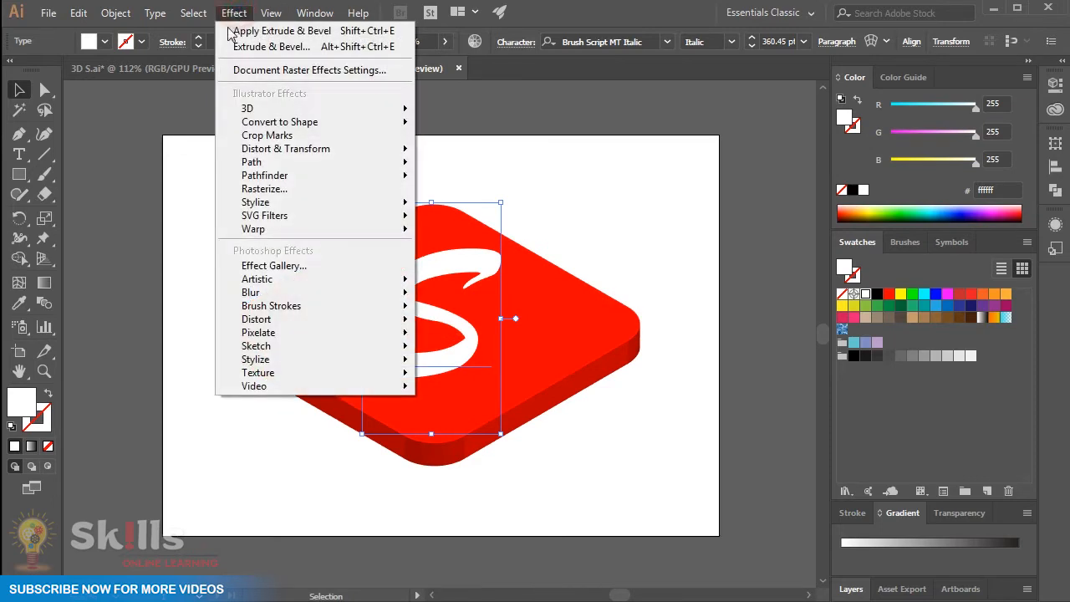
pyautogui.click(297, 49)
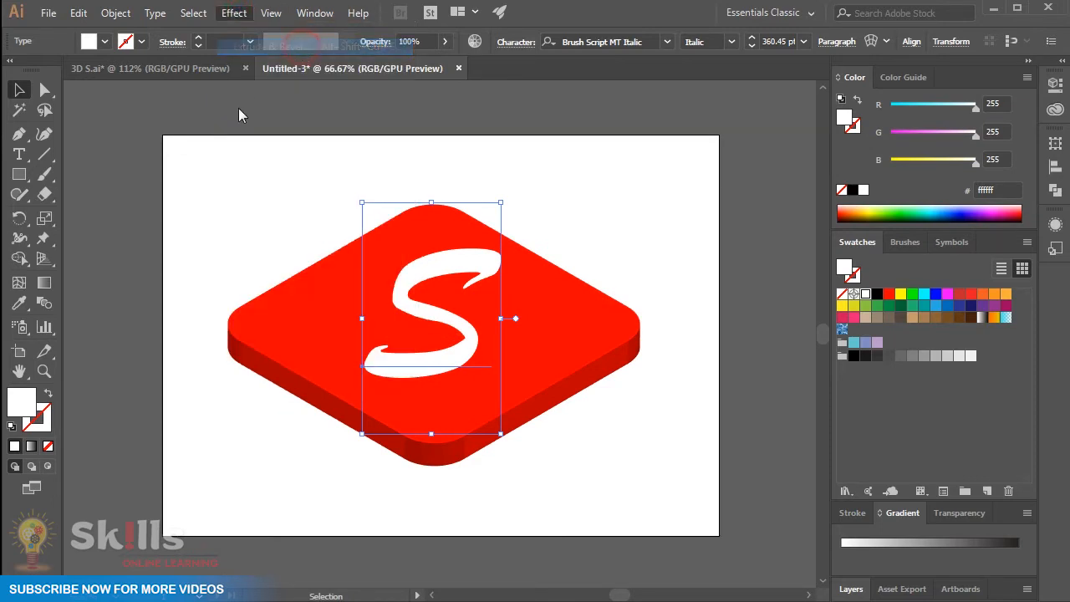
pyautogui.click(642, 549)
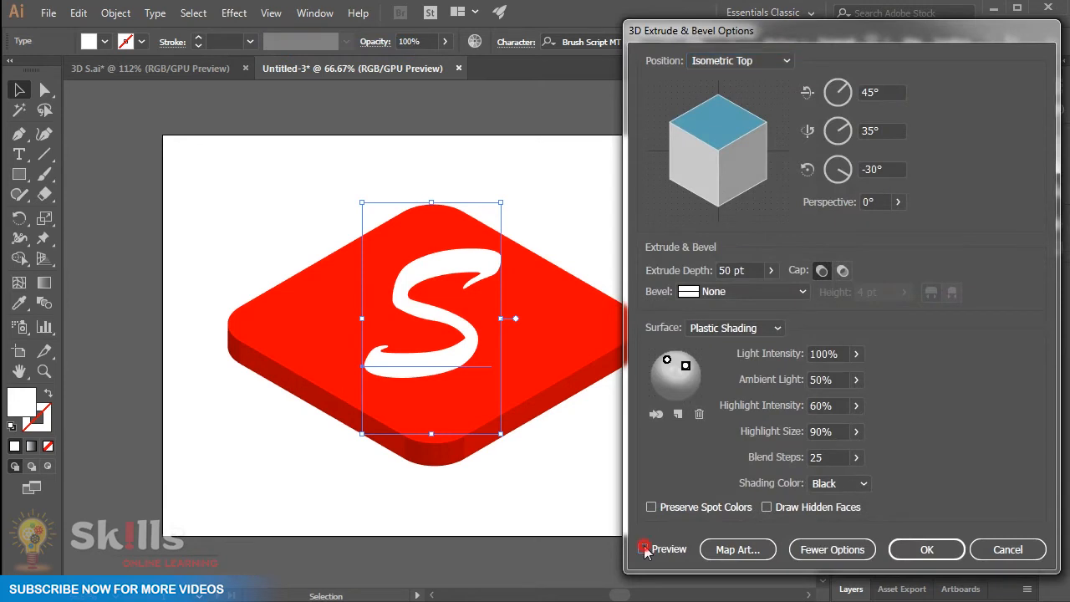
pyautogui.moveTo(720, 180); pyautogui.dragTo(725, 180)
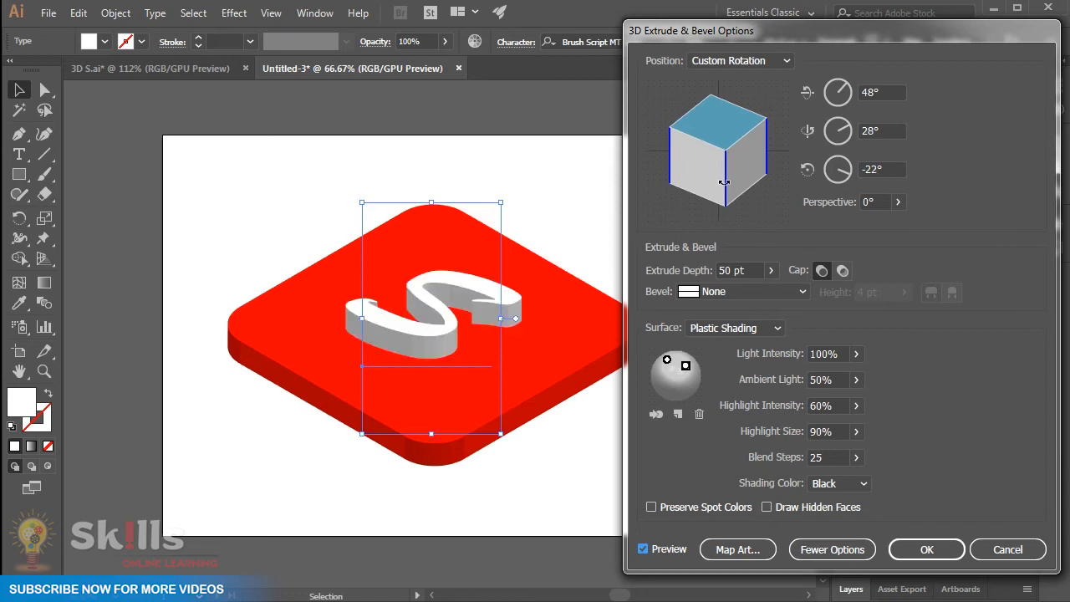
# - Set the S's extrude depth to 30 pt, arrange three lights on the upper half of the shading sphere, and apply the effect
pyautogui.click(743, 270)
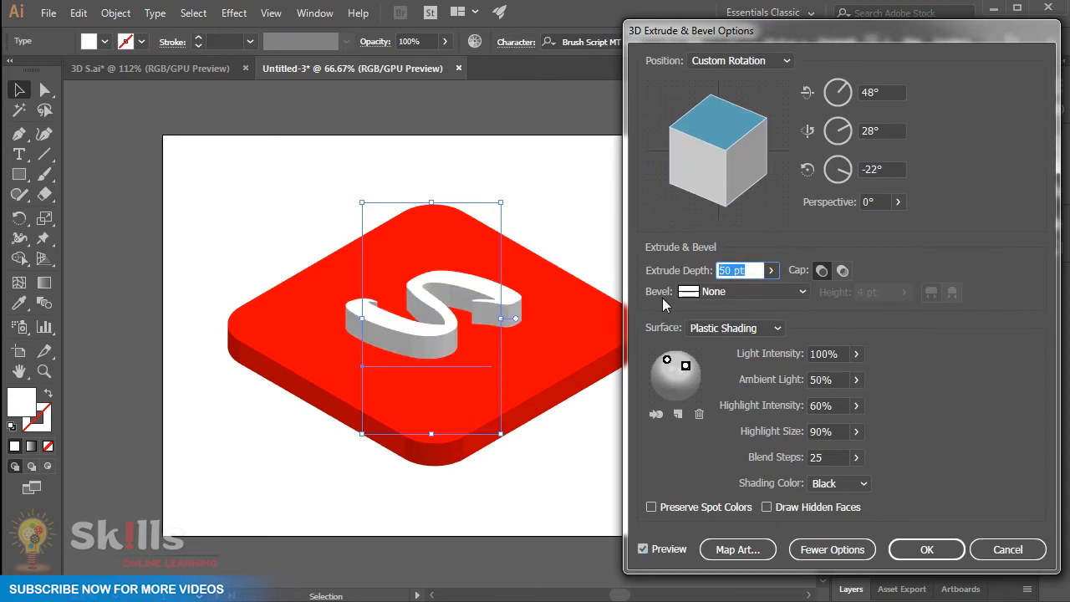
pyautogui.write('30')
pyautogui.moveTo(666, 359); pyautogui.dragTo(669, 362)
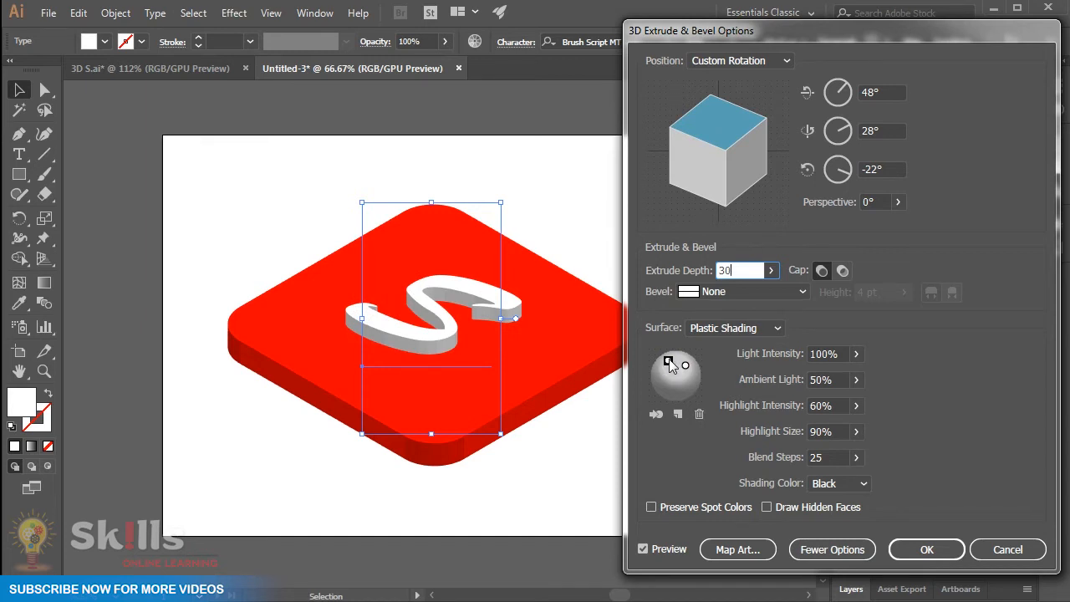
pyautogui.moveTo(667, 360); pyautogui.dragTo(669, 370)
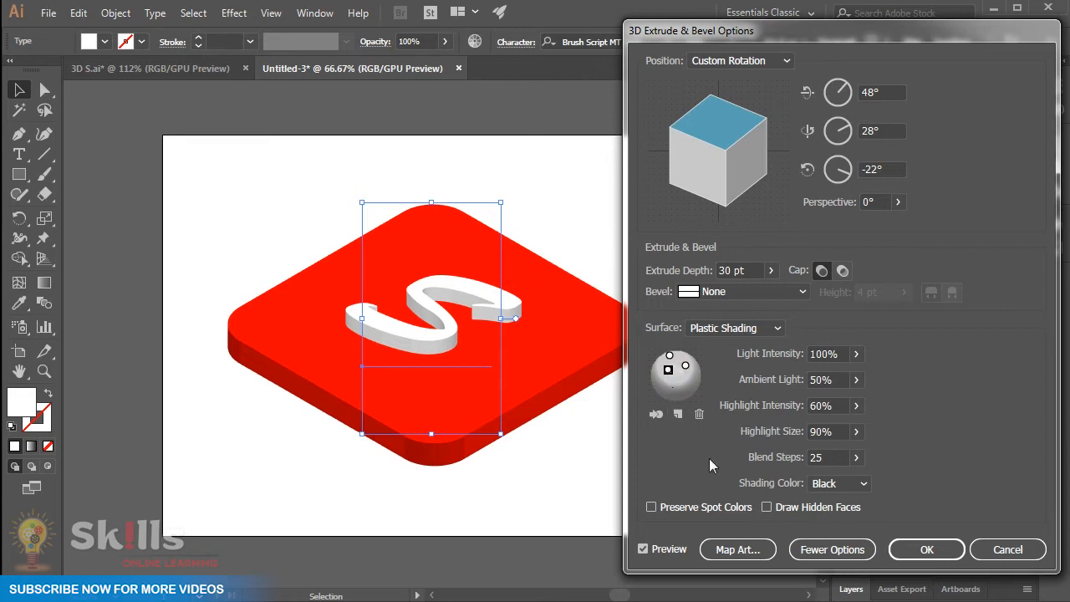
pyautogui.click(928, 549)
# - Expand the appearance of the extruded S into editable shapes and deselect it
pyautogui.click(662, 471)
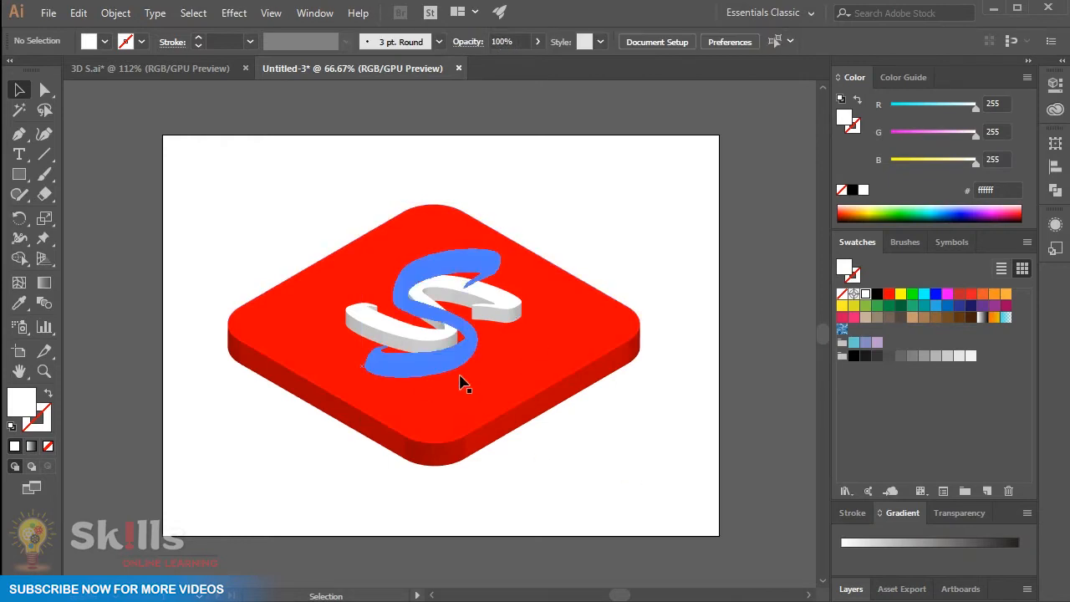
pyautogui.click(470, 341)
pyautogui.hotkey('ctrl', 'shift', '[')
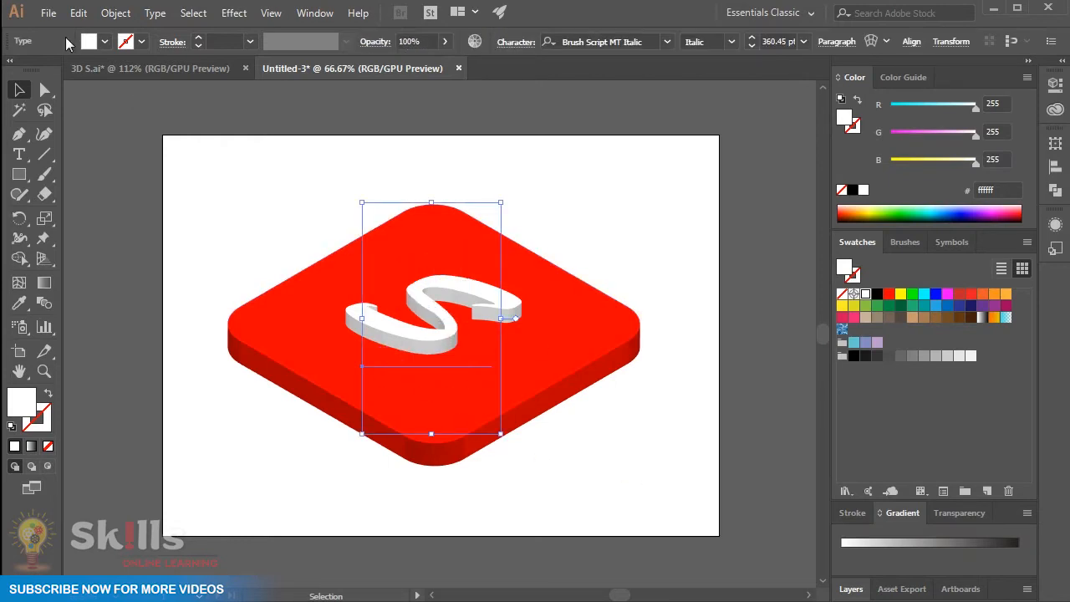
pyautogui.click(115, 13)
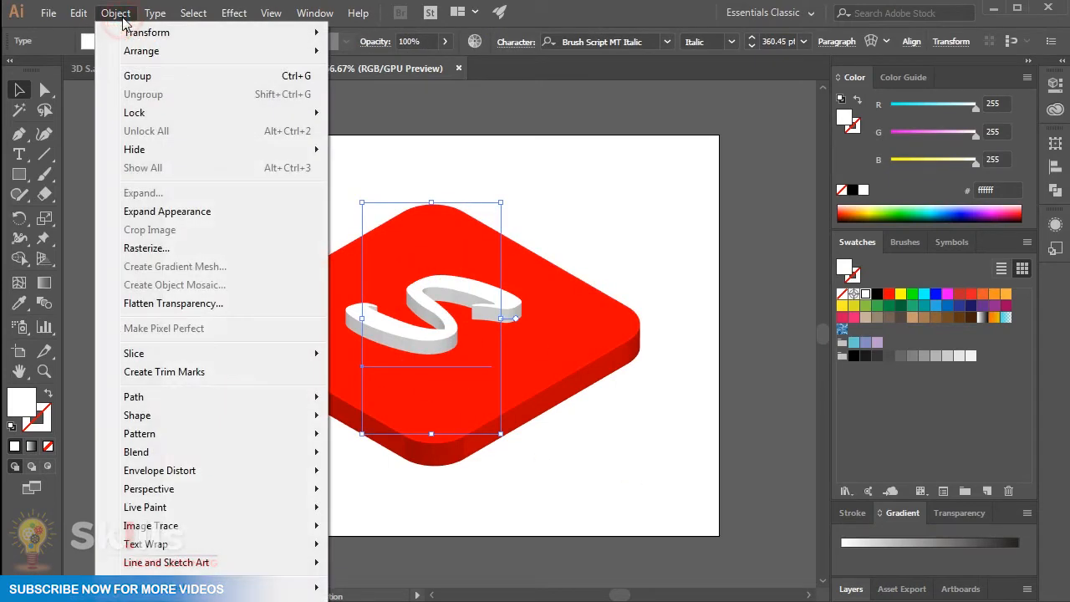
pyautogui.click(125, 213)
pyautogui.click(576, 162)
# - Enlarge the expanded S group proportionally and nudge it to the centre of the slab's top face
pyautogui.click(437, 292)
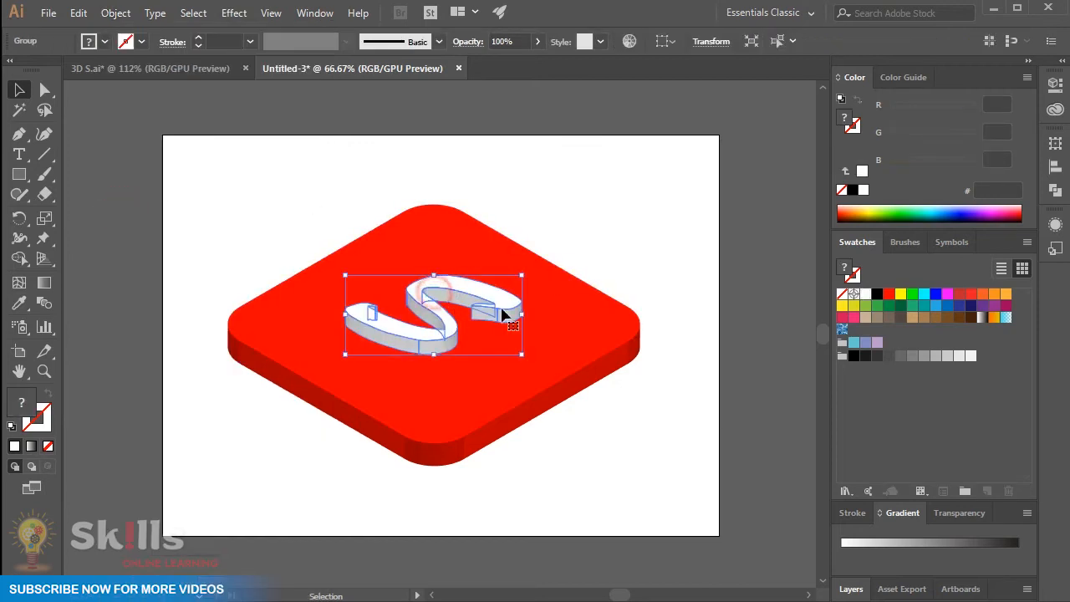
pyautogui.moveTo(522, 276); pyautogui.dragTo(547, 251)
pyautogui.click(593, 183)
pyautogui.click(450, 328)
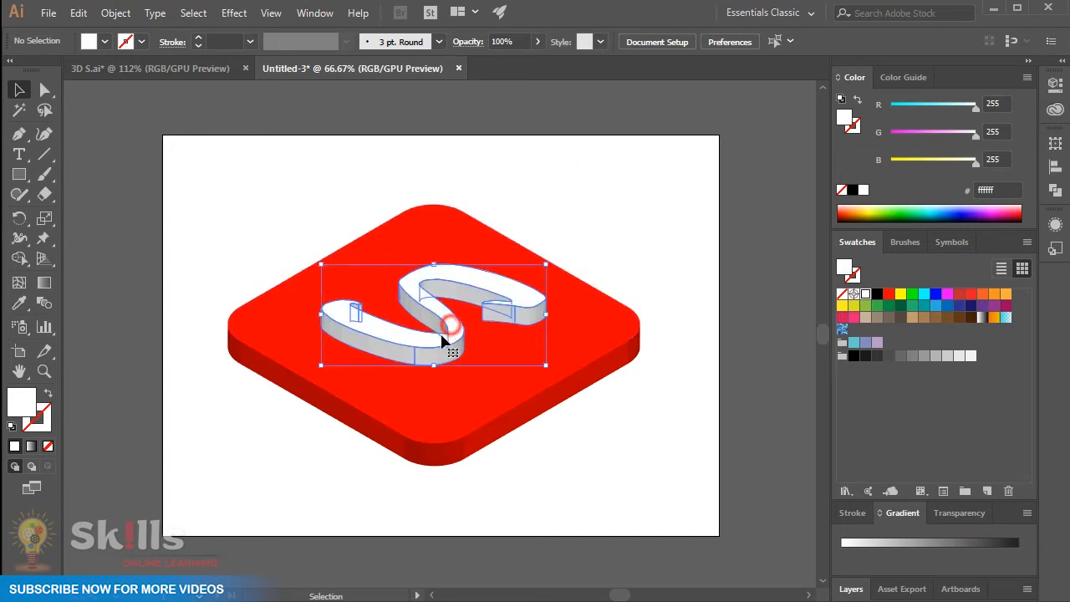
pyautogui.moveTo(432, 346)
pyautogui.mouseDown()
pyautogui.moveTo(432, 363)
pyautogui.moveTo(448, 339)
pyautogui.mouseUp()
pyautogui.click(540, 208)
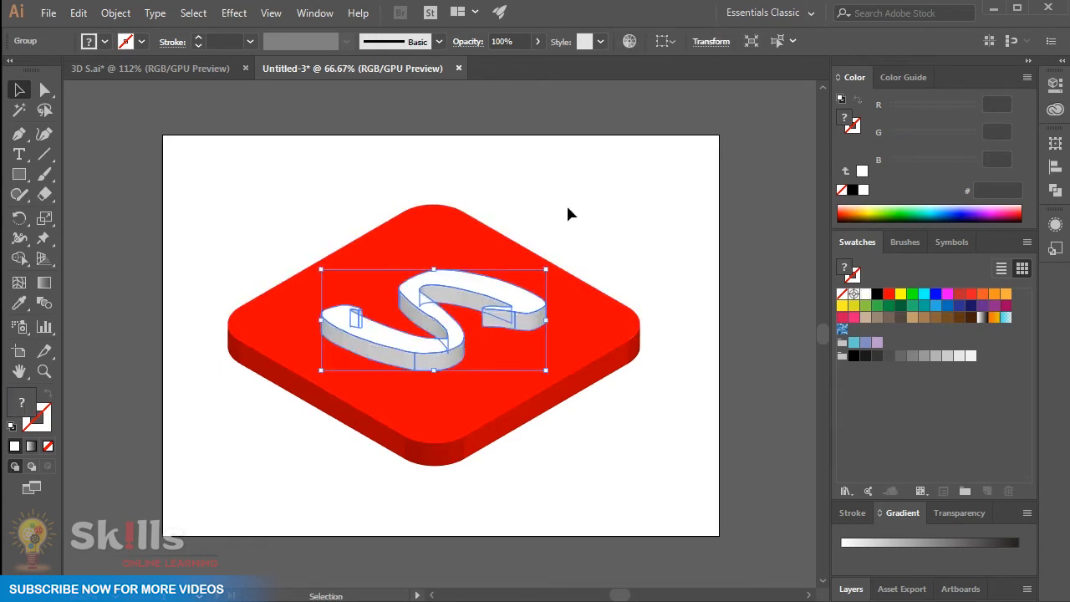
# - Start a Drop Shadow effect on the selected S group with preview on, keeping the artwork unobstructed by the dialog
pyautogui.click(236, 16)
pyautogui.moveTo(280, 112)
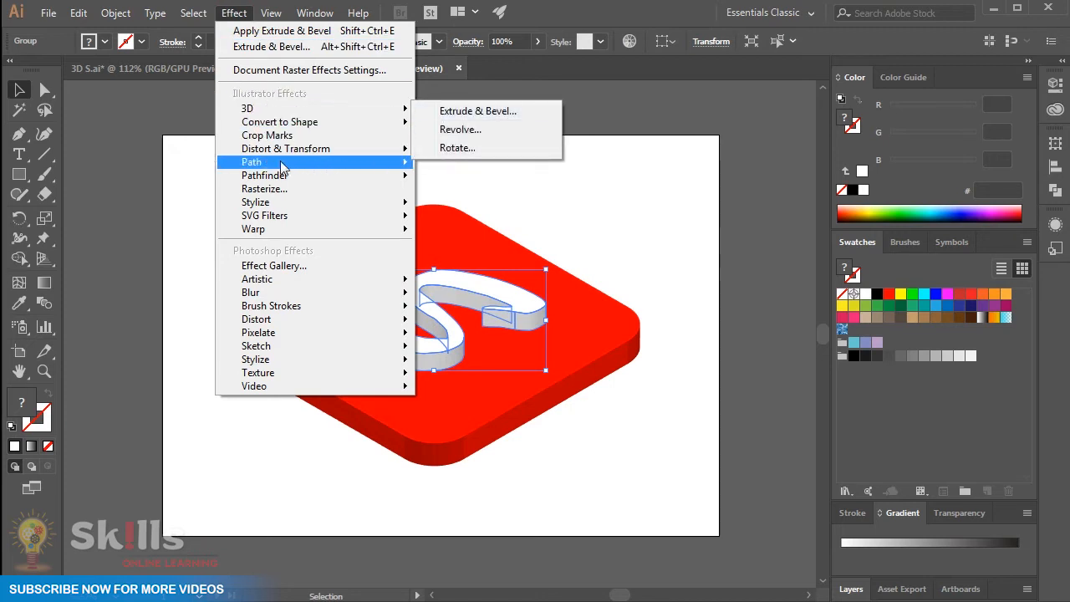
pyautogui.moveTo(267, 205)
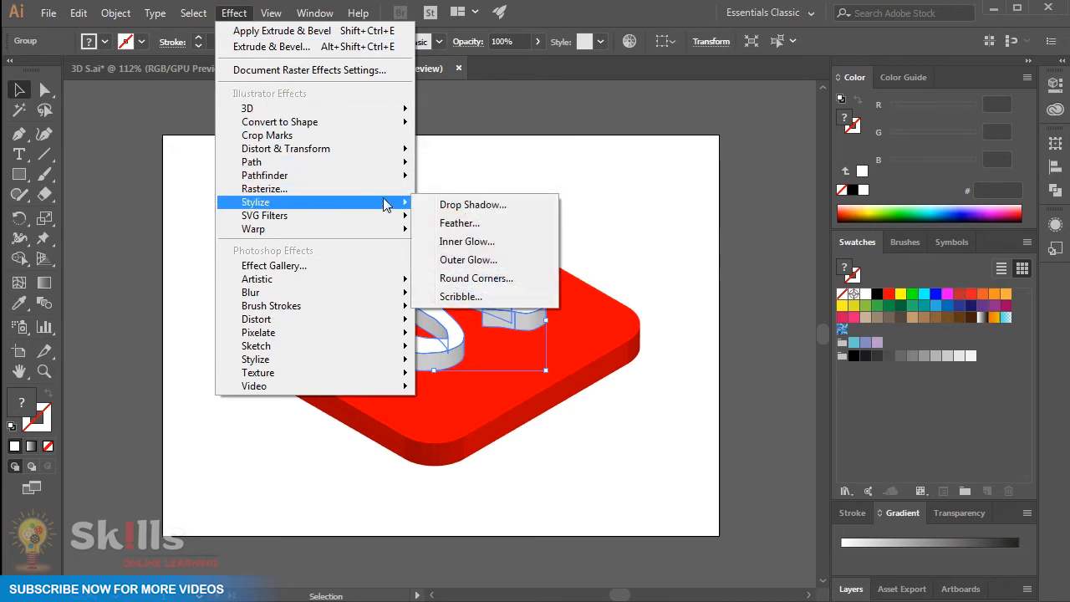
pyautogui.click(471, 211)
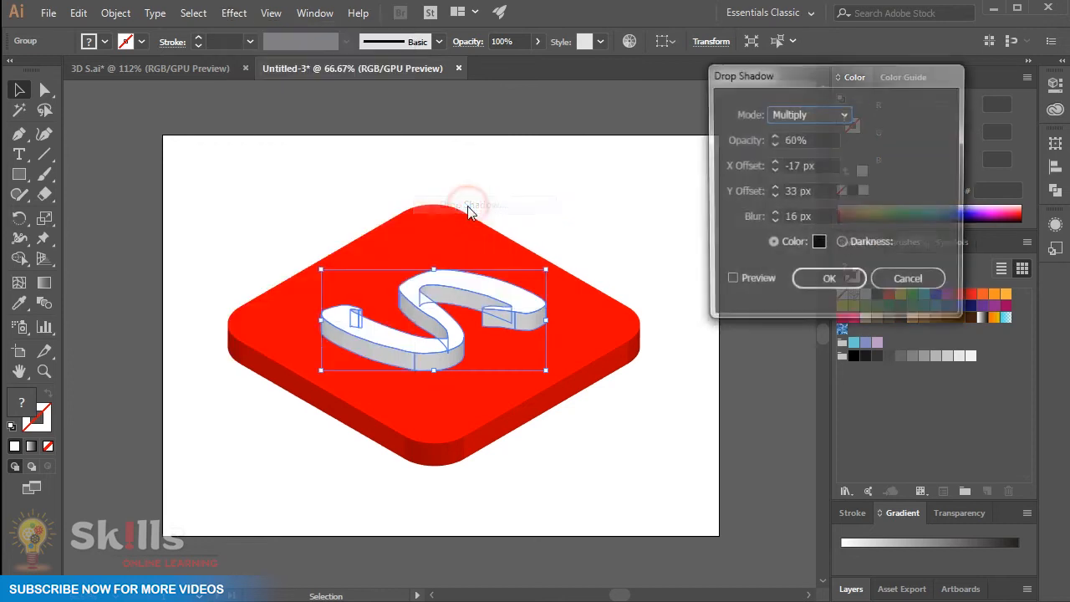
pyautogui.click(729, 282)
pyautogui.moveTo(763, 80); pyautogui.dragTo(731, 170)
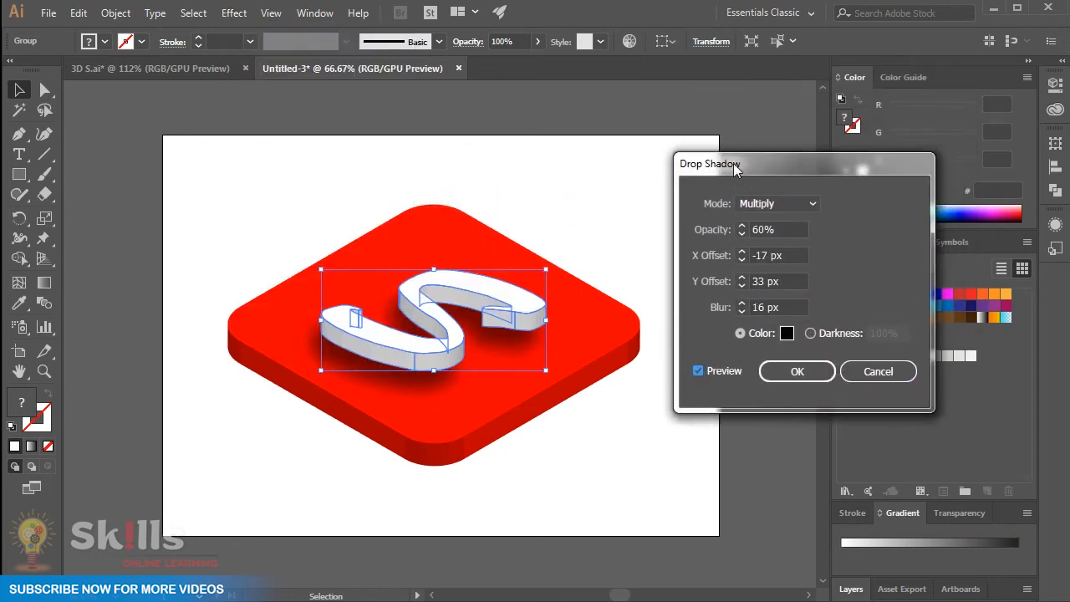
# - Set the S's shadow to 13 px blur, 45% opacity, -20 px X offset and 34 px Y offset, apply it and deselect
pyautogui.moveTo(787, 308); pyautogui.dragTo(730, 318)
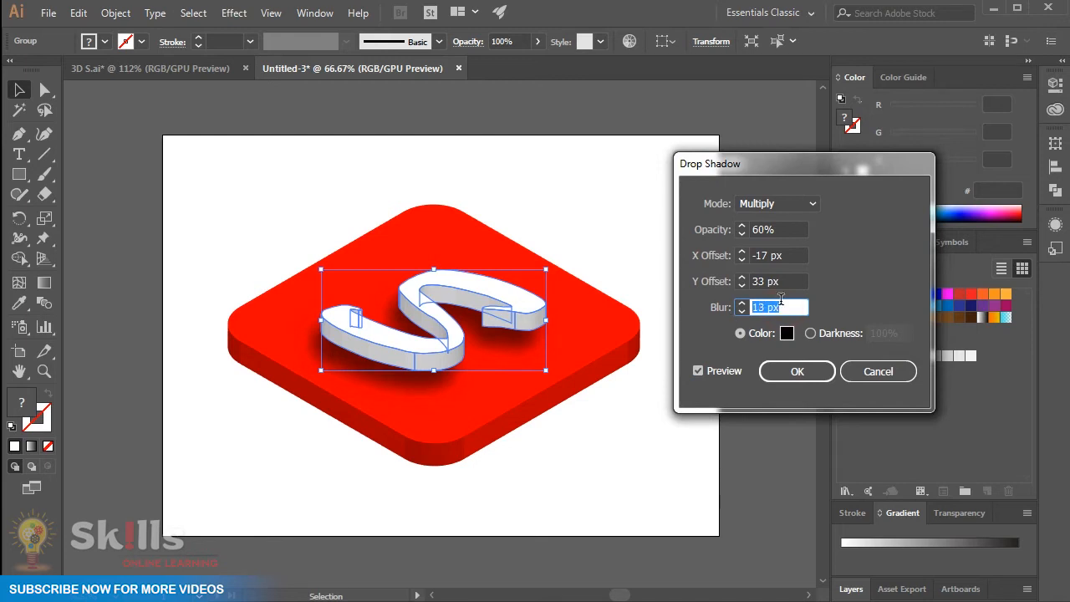
pyautogui.moveTo(784, 227); pyautogui.dragTo(723, 238)
pyautogui.write('45')
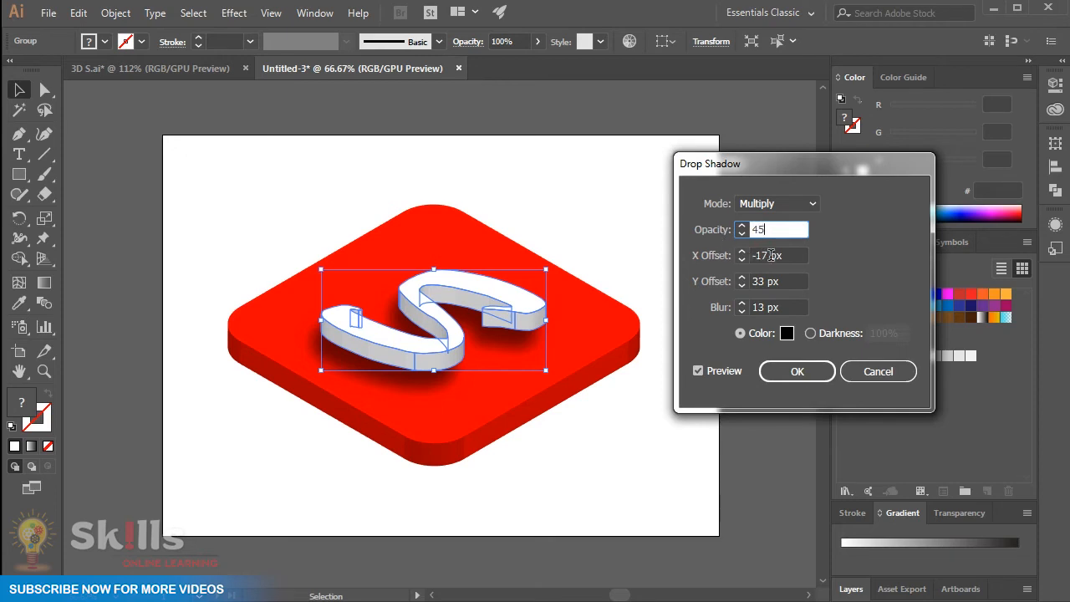
pyautogui.click(771, 255)
pyautogui.moveTo(792, 255); pyautogui.dragTo(749, 257)
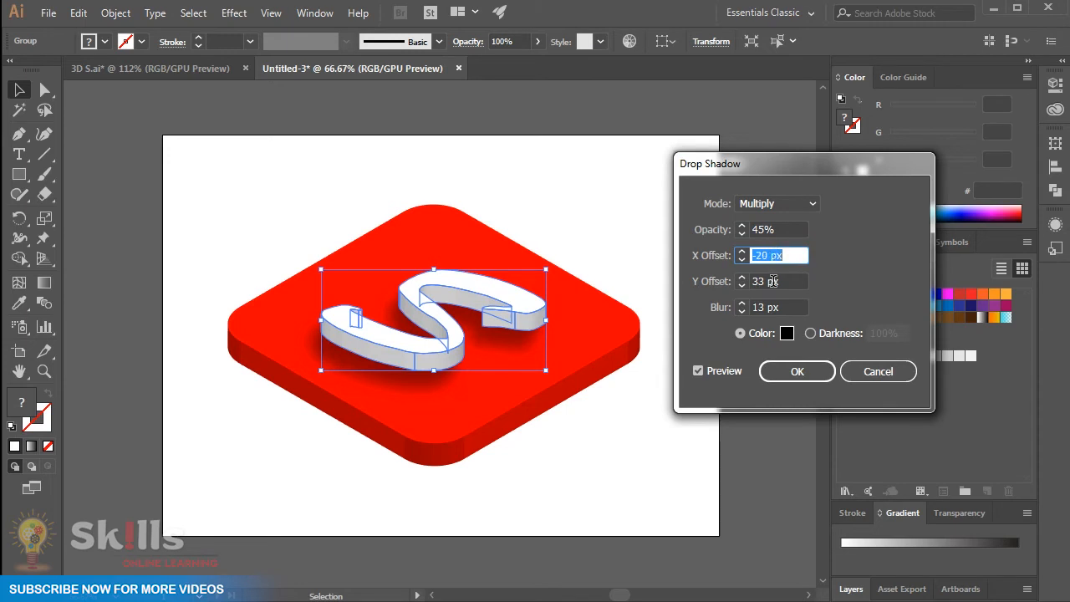
pyautogui.click(774, 281)
pyautogui.press('Up')
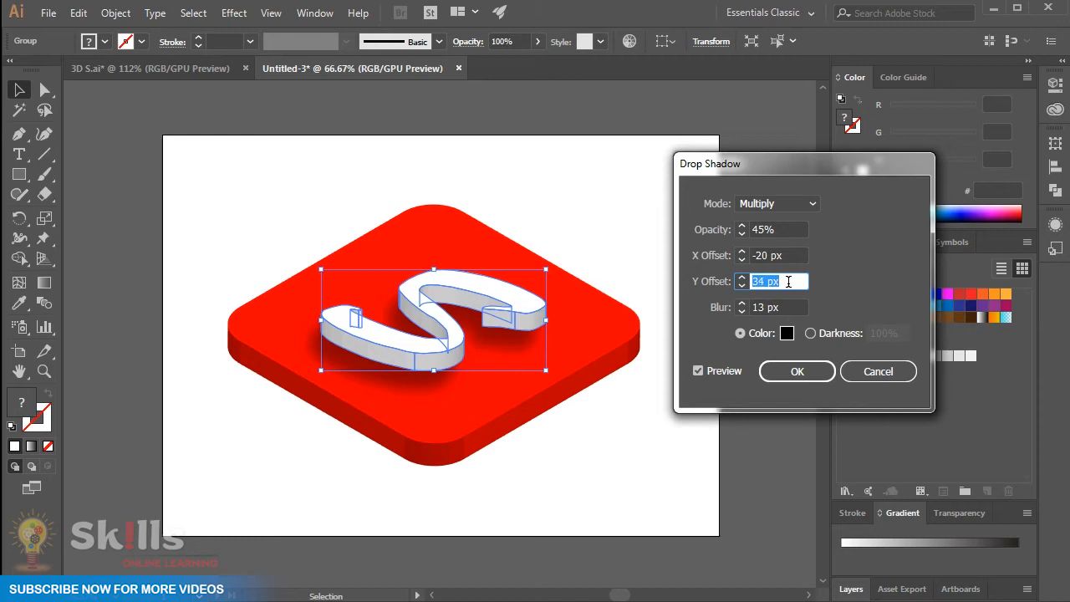
pyautogui.click(786, 372)
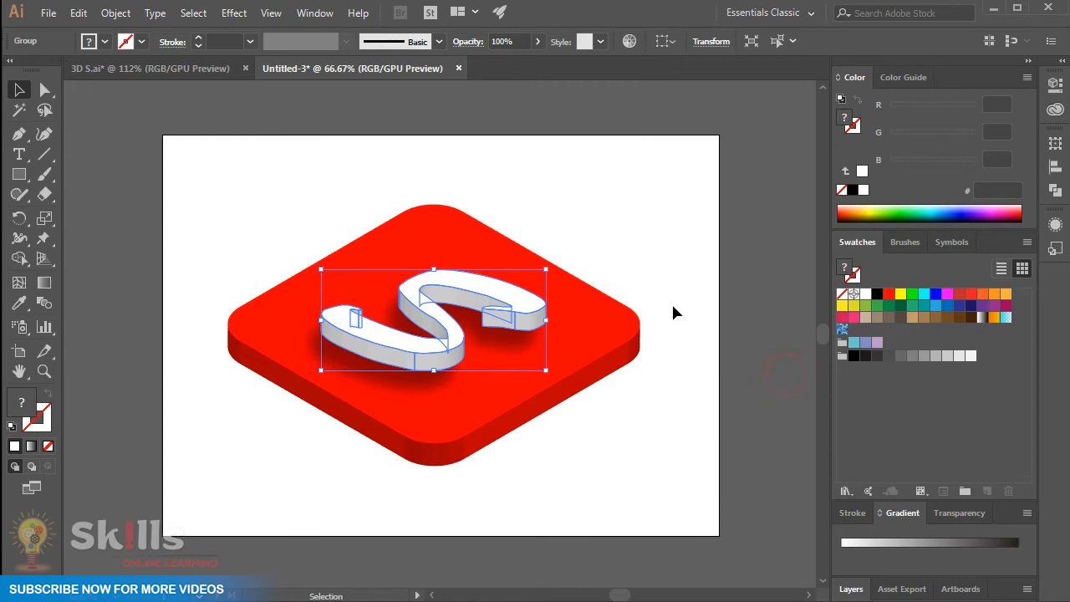
pyautogui.click(664, 245)
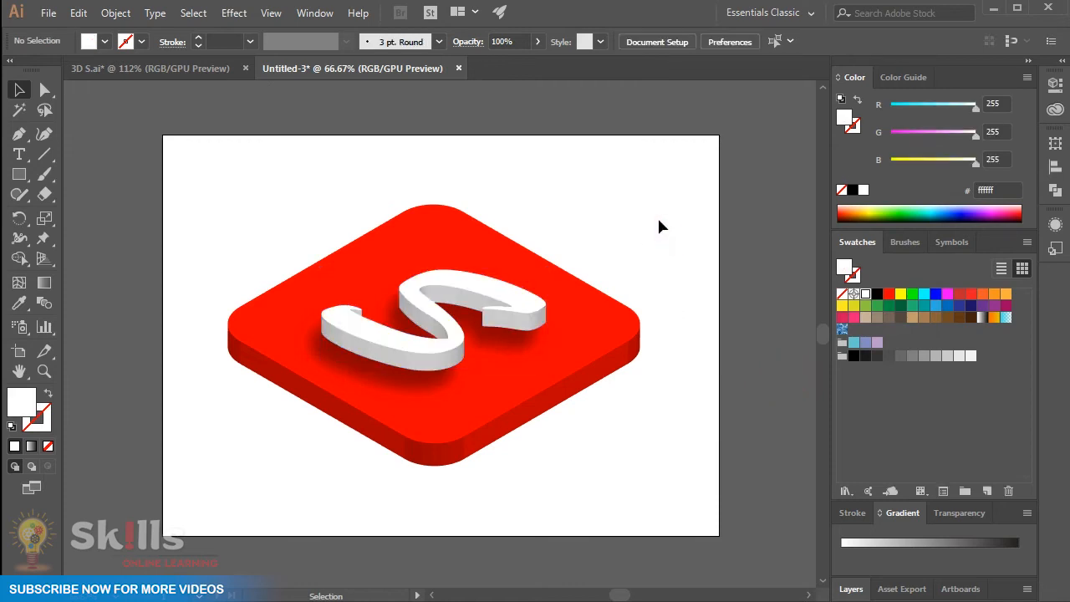
# - Start a Drop Shadow effect on the red slab group with preview on
pyautogui.click(604, 360)
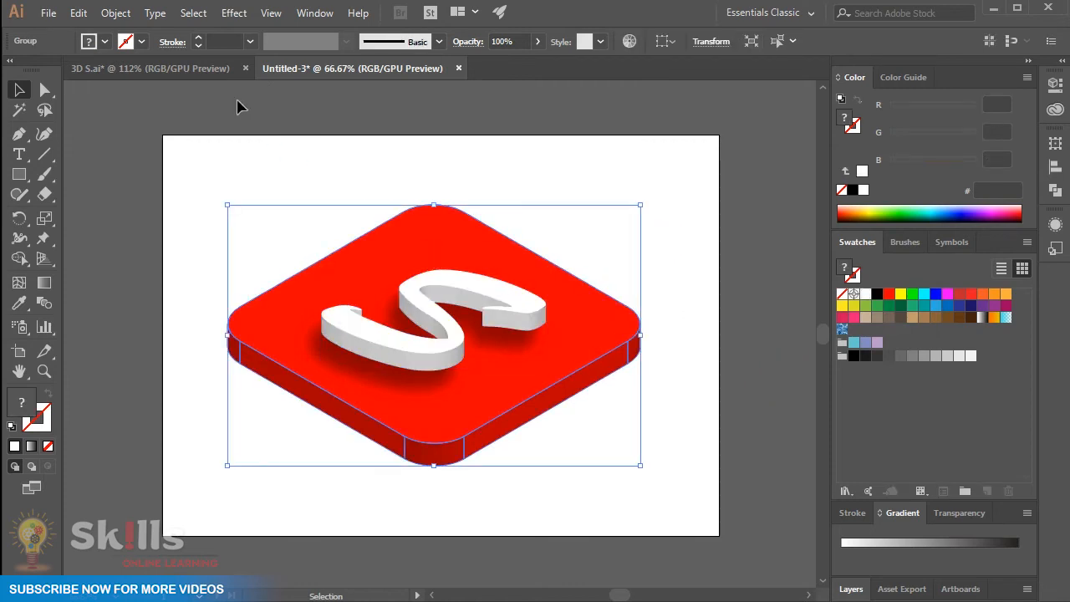
pyautogui.click(230, 17)
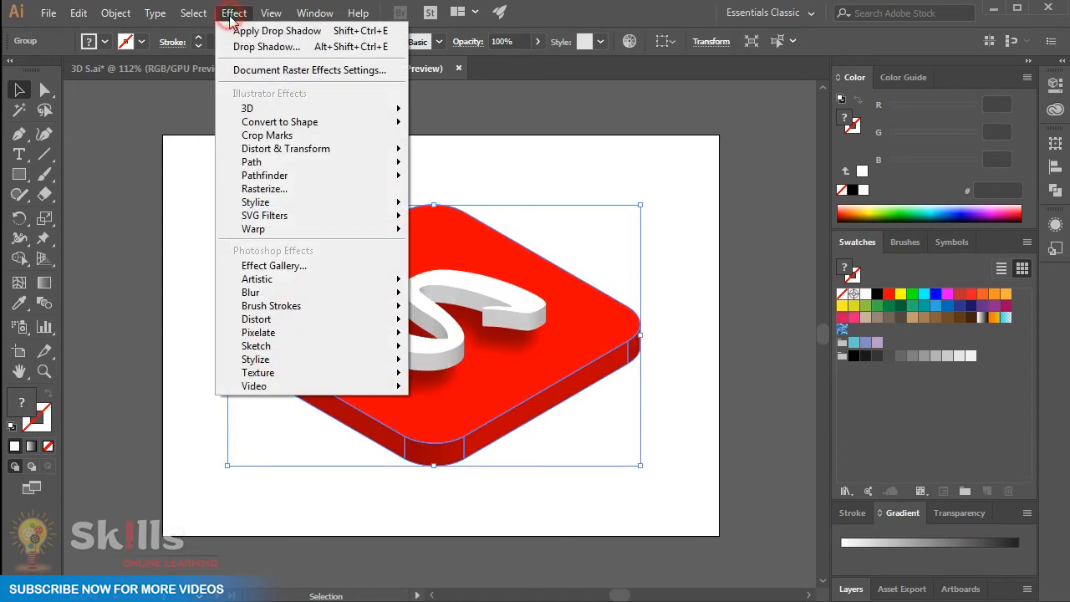
pyautogui.click(270, 47)
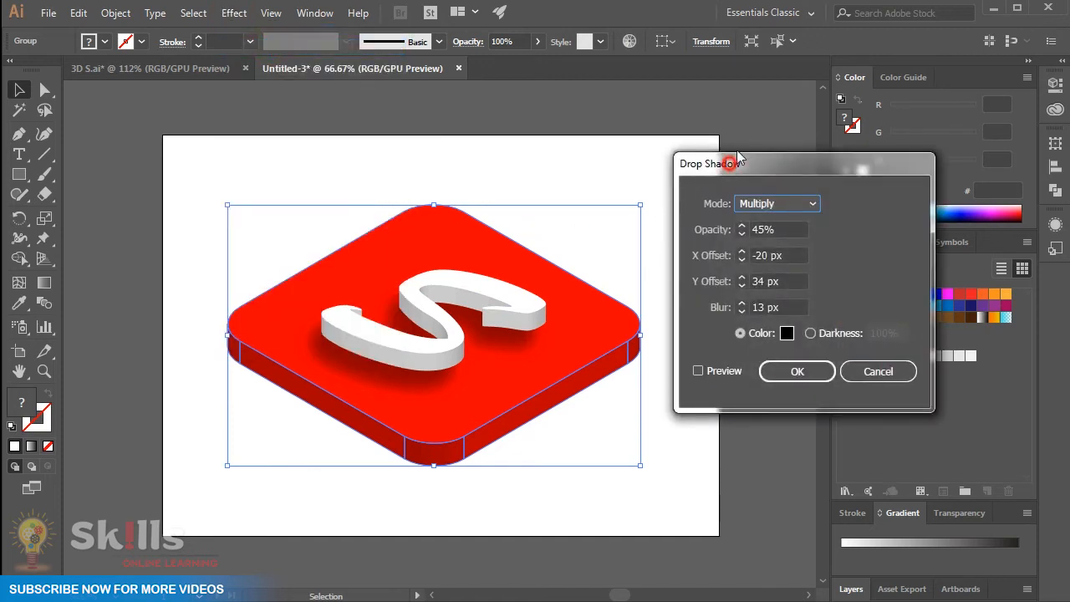
pyautogui.moveTo(738, 157); pyautogui.dragTo(750, 131)
pyautogui.click(712, 345)
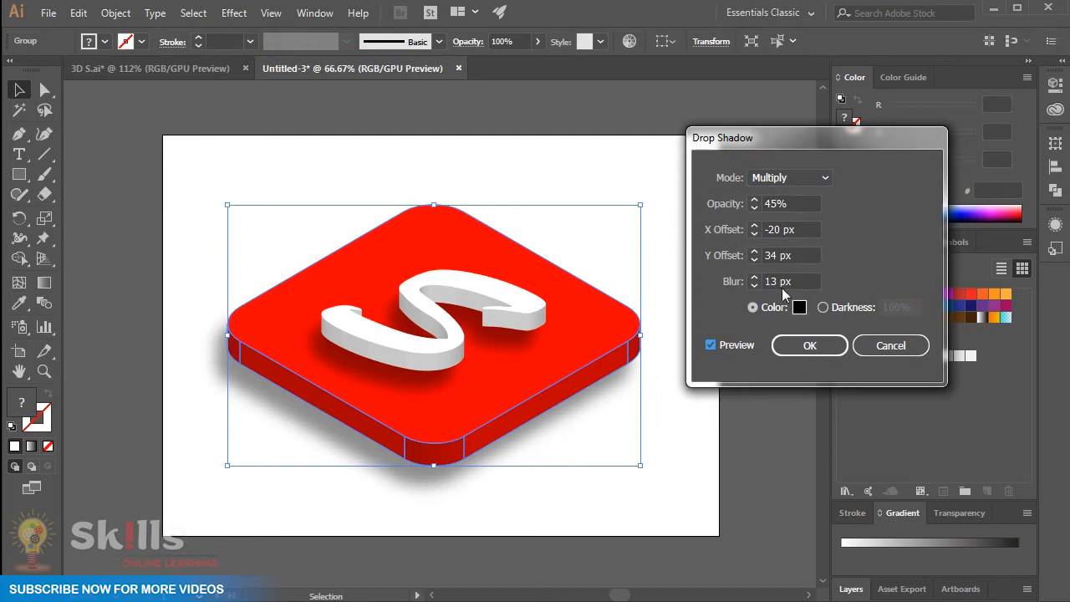
# - Set the slab's shadow to 60% opacity, -18 px X offset, 36 px Y offset and 15 px blur, apply it and deselect
pyautogui.click(797, 204)
pyautogui.write('60')
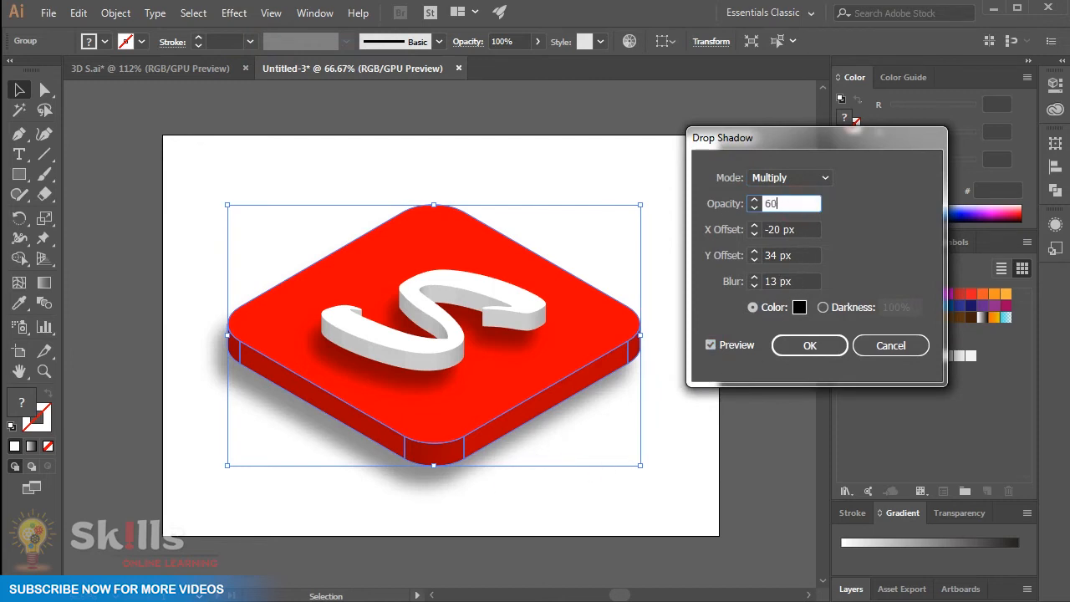
pyautogui.click(780, 229)
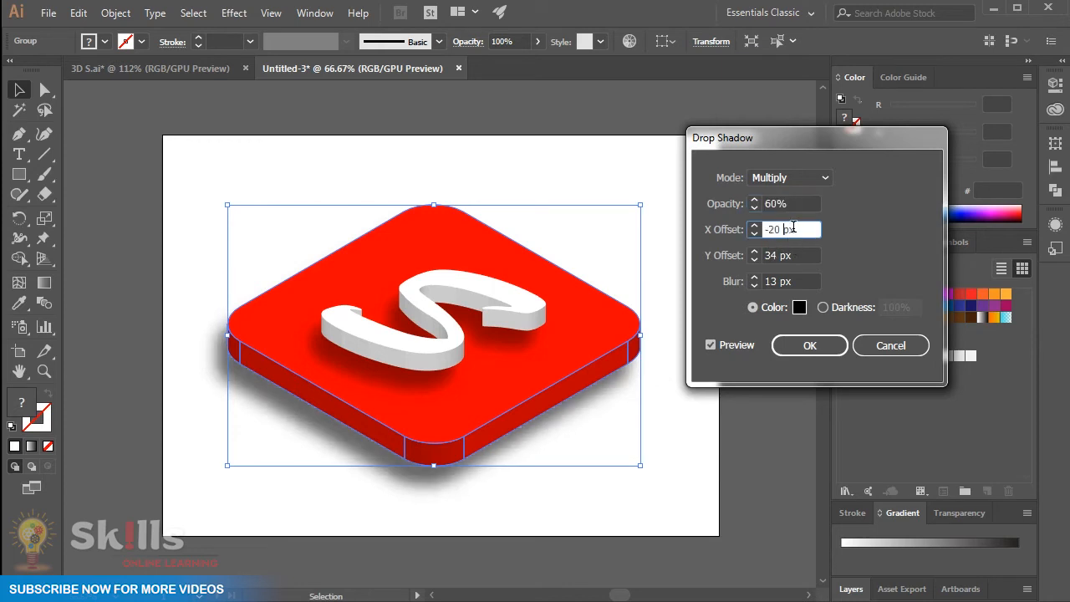
pyautogui.press('Up')
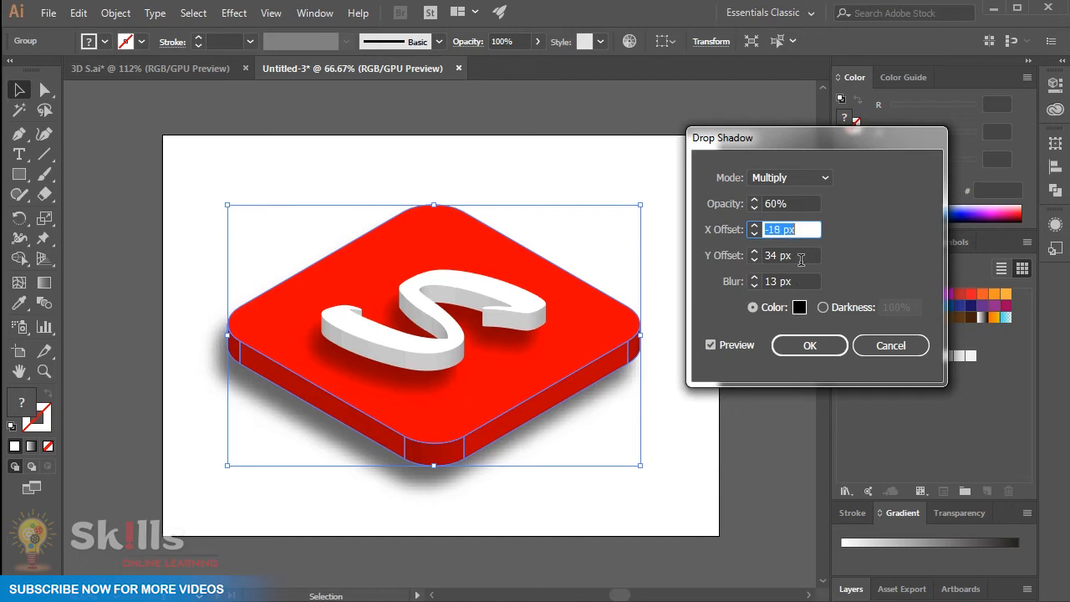
pyautogui.click(799, 255)
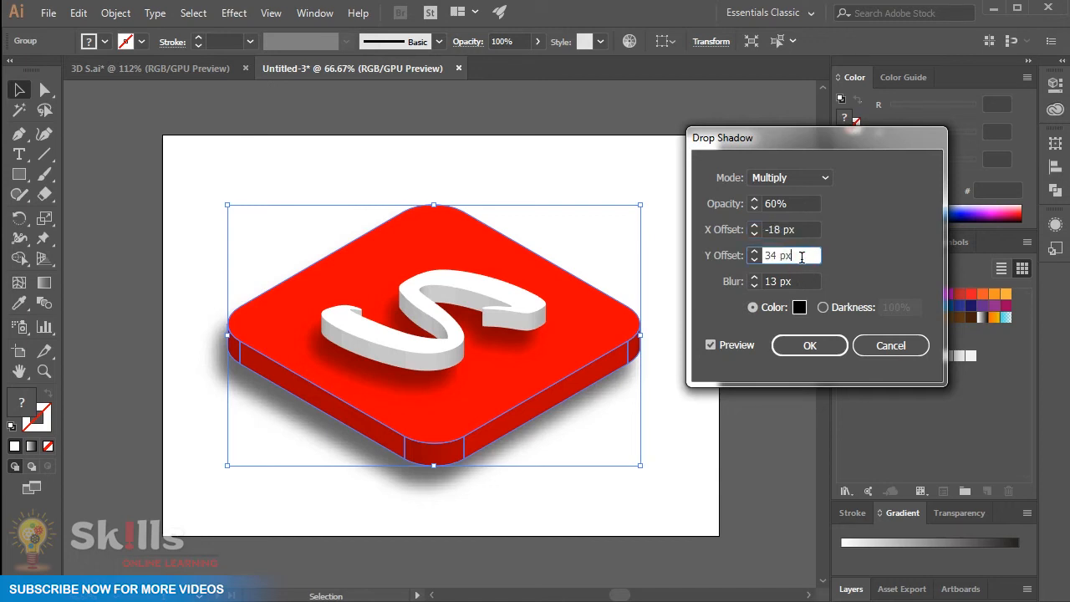
pyautogui.press('Up')
pyautogui.click(799, 280)
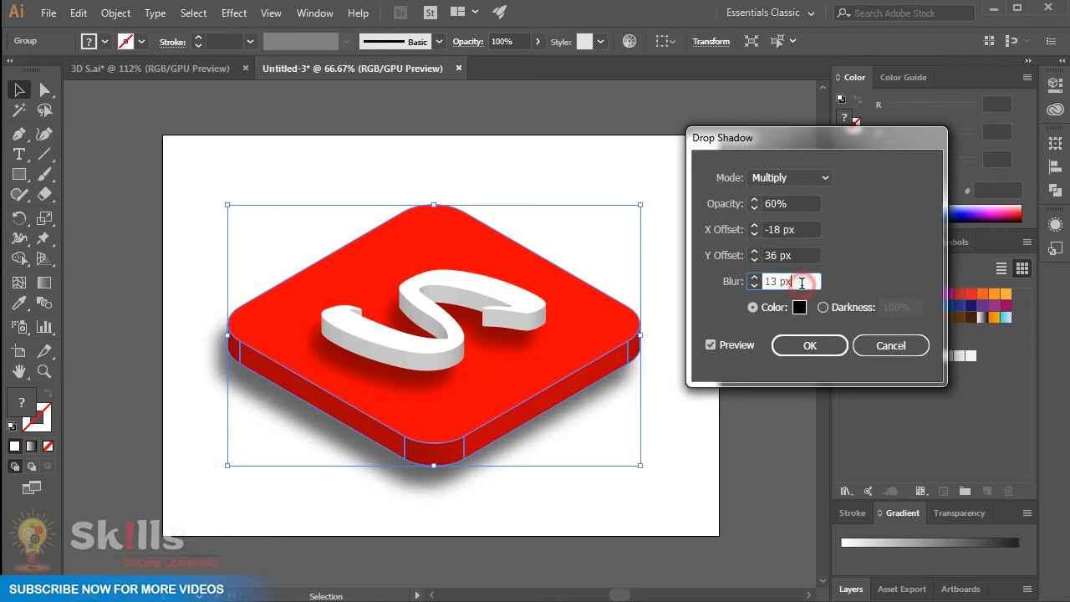
pyautogui.press('Up')
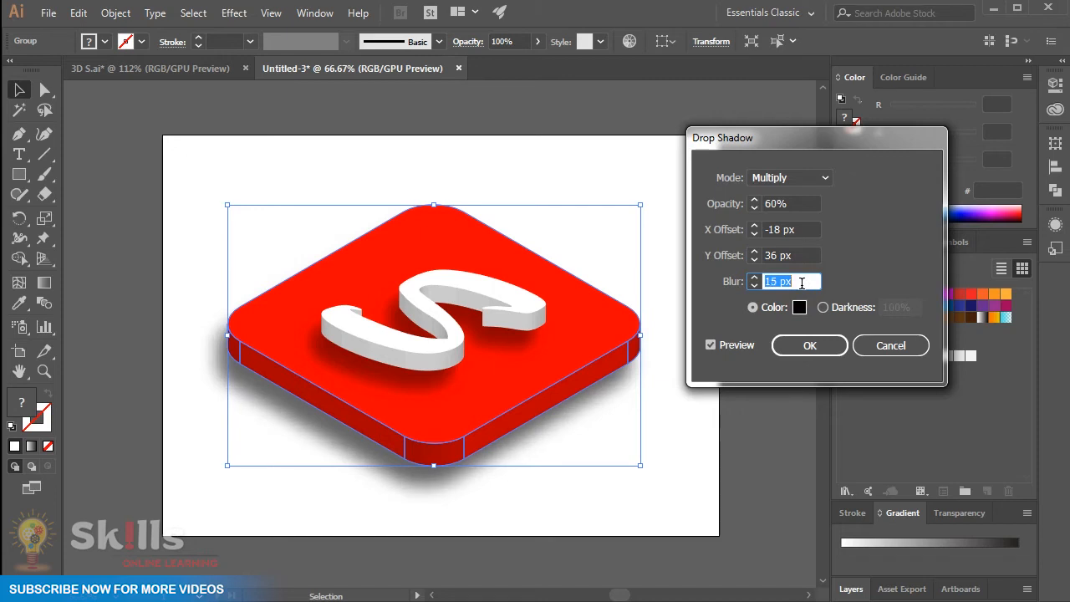
pyautogui.click(811, 344)
pyautogui.click(681, 278)
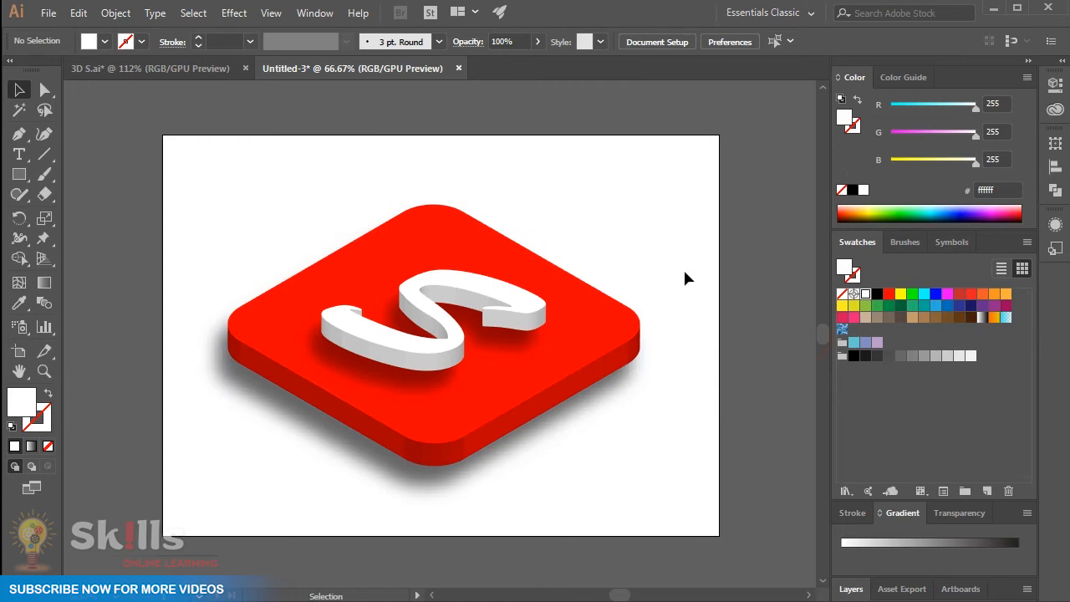
pyautogui.moveTo(210, 167); pyautogui.dragTo(687, 494)
pyautogui.click(679, 291)
# - Draw a straight Pen path along the front-left edge of the slab's top face, about 342 px to the far end, and deselect it
pyautogui.scroll(1, 316, 358)
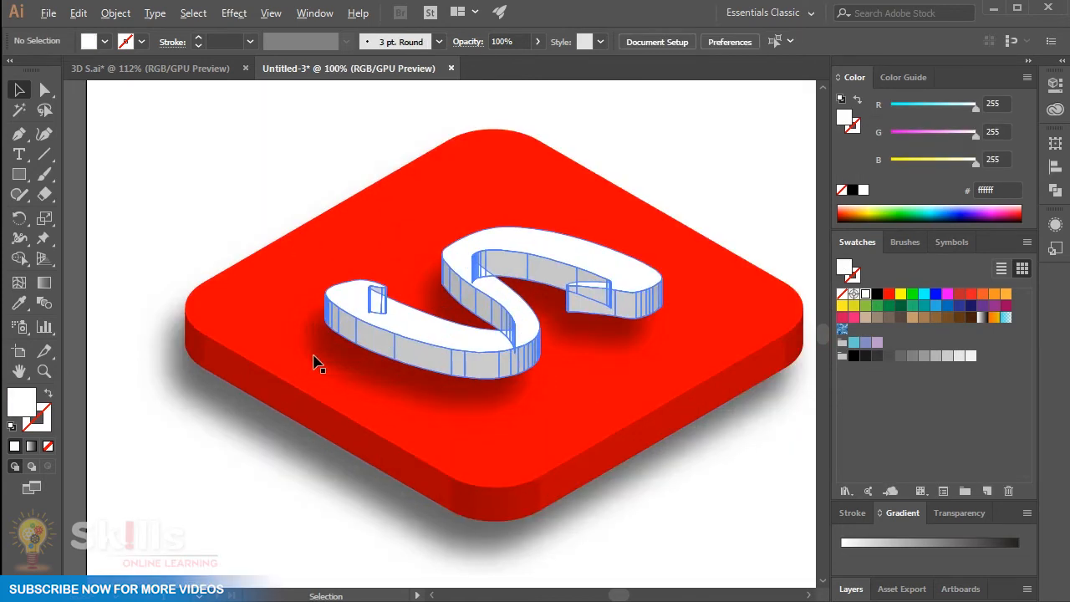
pyautogui.moveTo(473, 334); pyautogui.dragTo(425, 323)
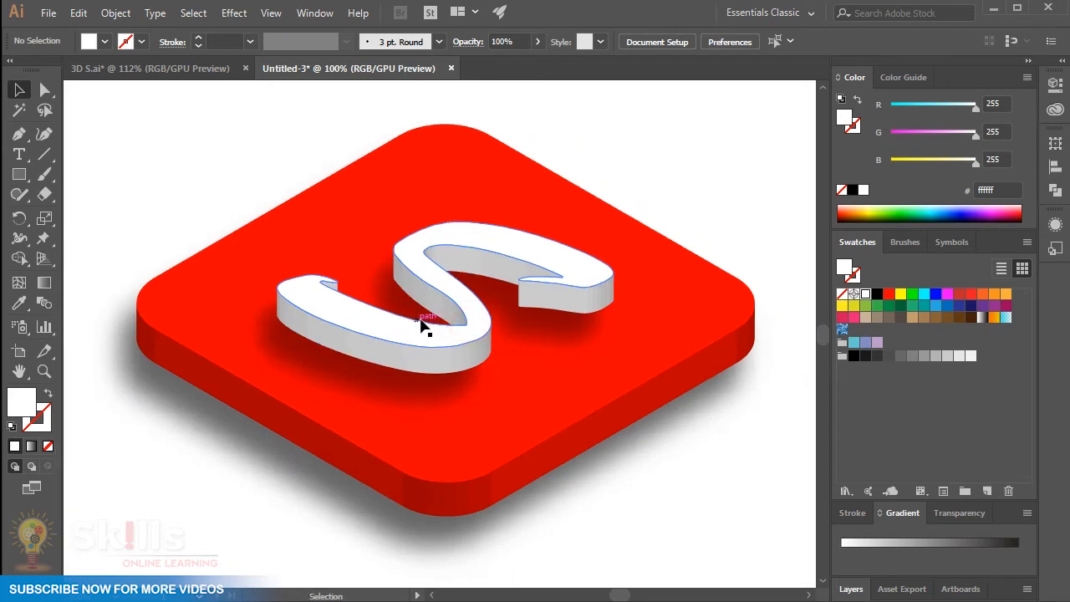
pyautogui.click(19, 137)
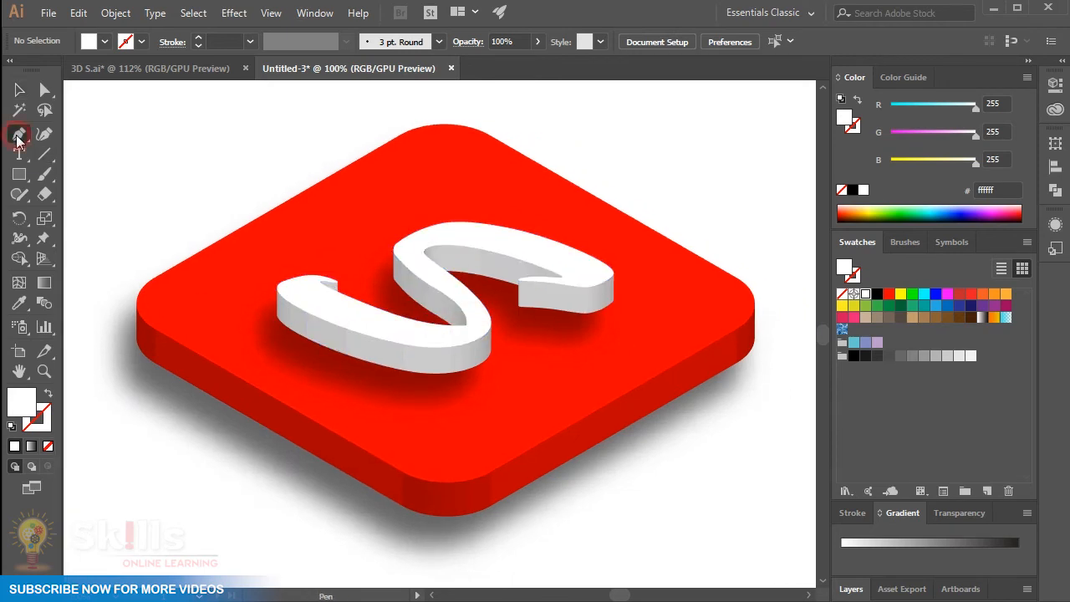
pyautogui.click(154, 327)
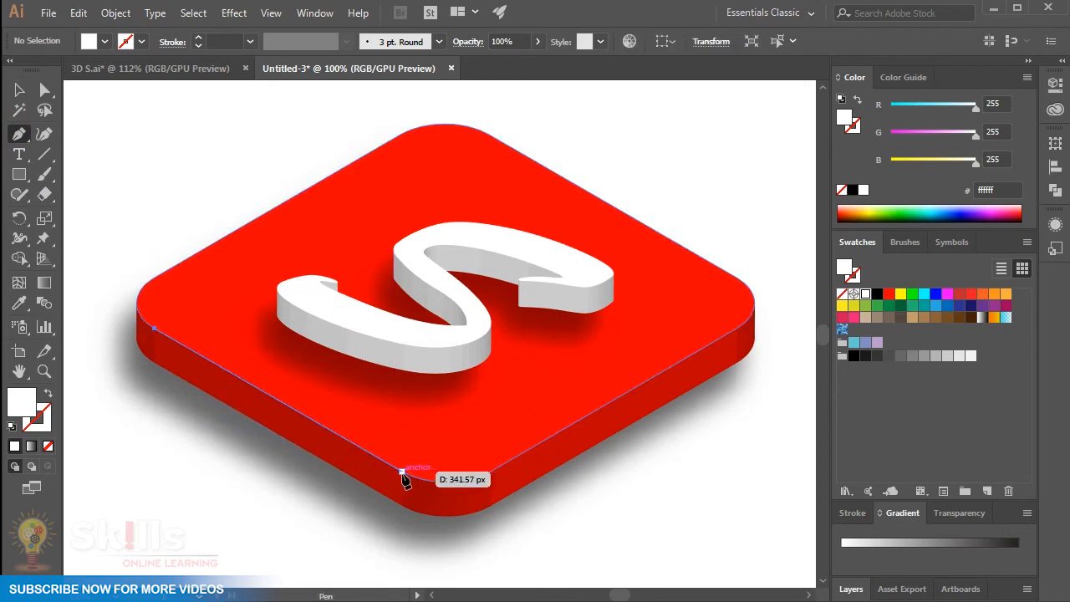
pyautogui.click(401, 471)
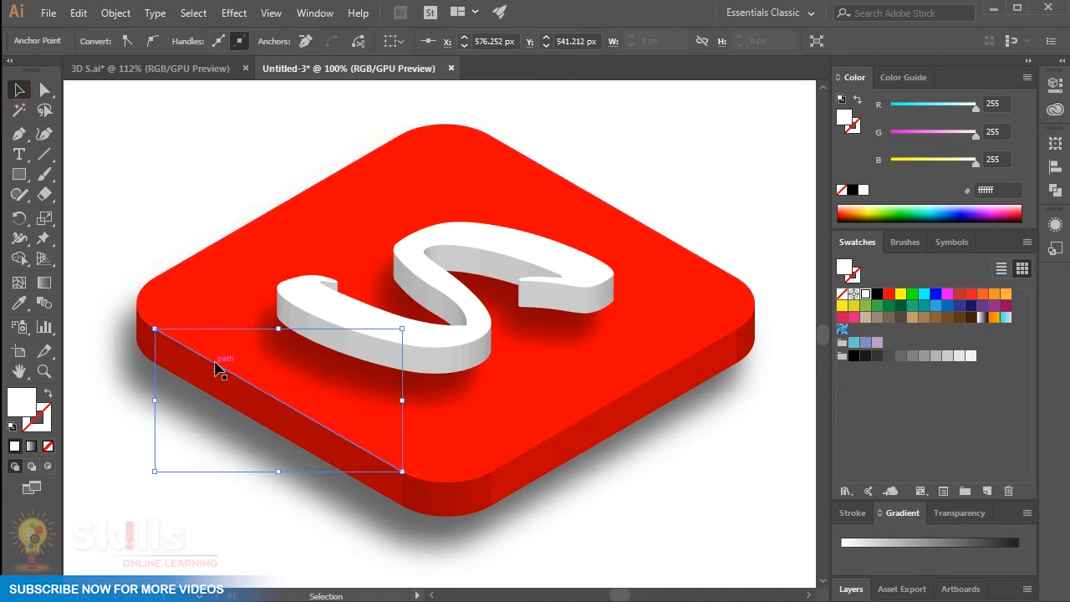
pyautogui.keyDown('shift'); pyautogui.click(131, 326); pyautogui.keyUp('shift')
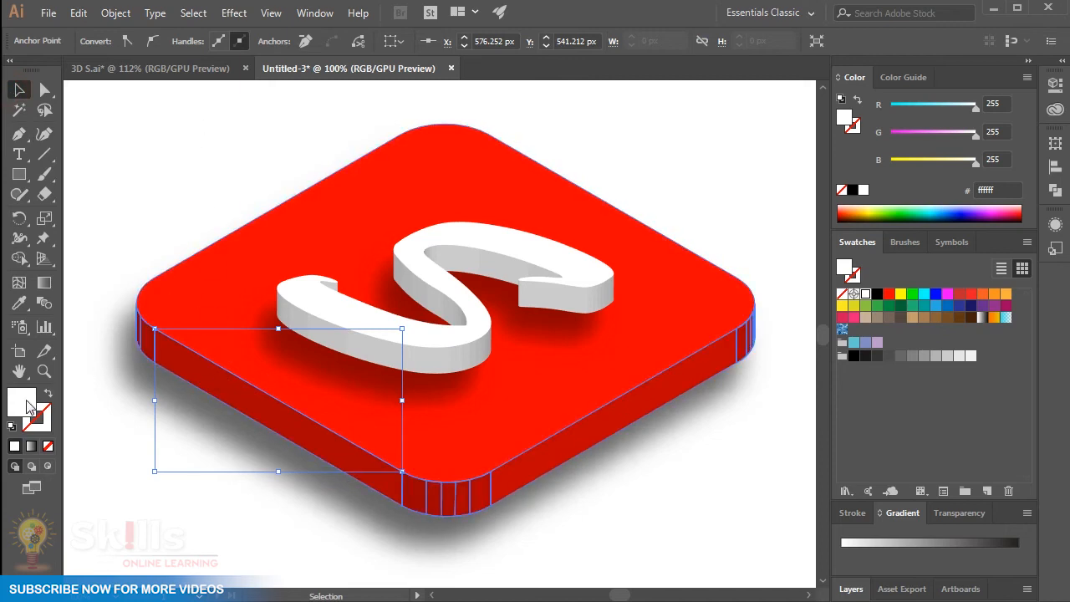
pyautogui.click(203, 97)
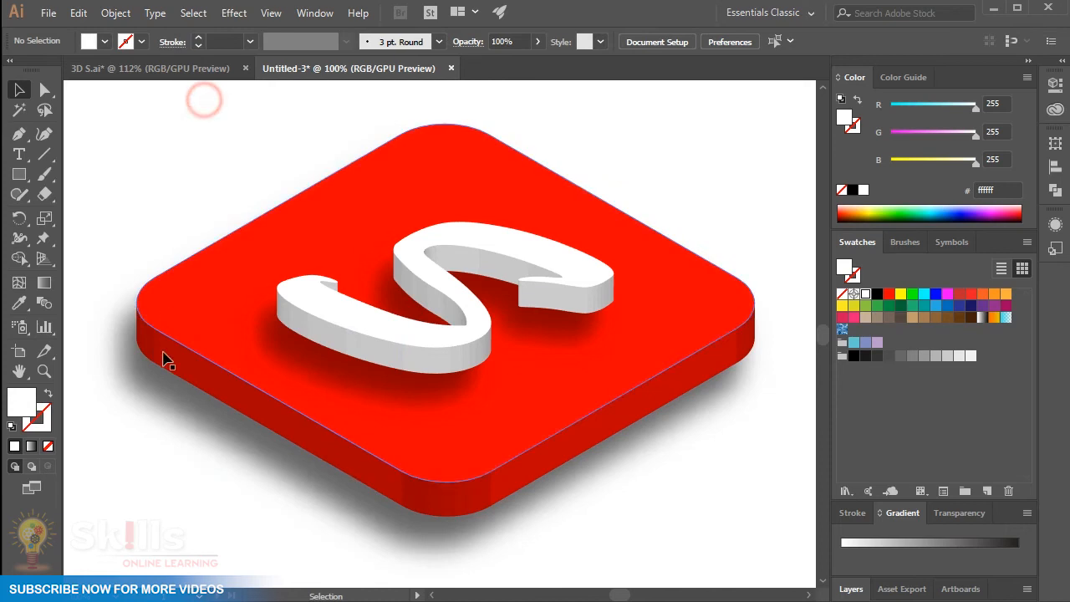
# - Swap the edge line's fill and stroke for a white outline, set it to 3 pt with a width profile tapered at both ends, and deselect
pyautogui.click(213, 365)
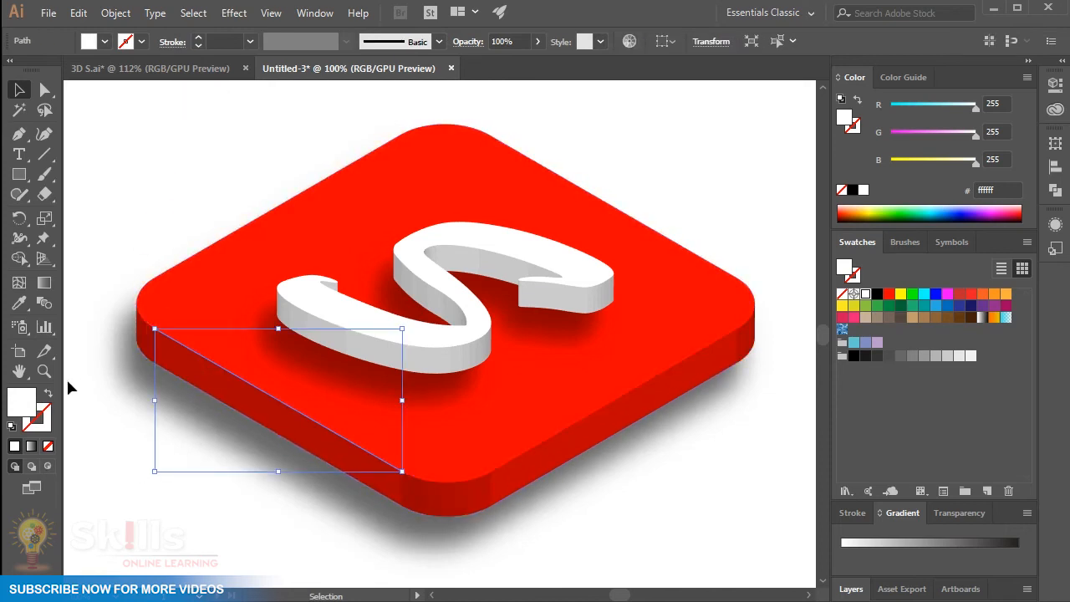
pyautogui.click(48, 394)
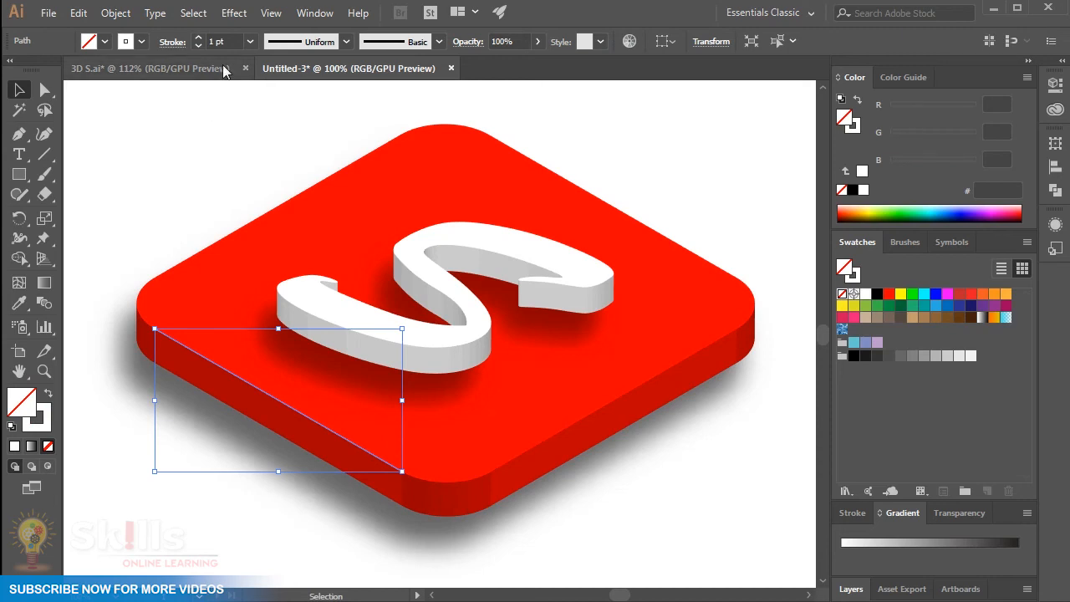
pyautogui.click(201, 38)
pyautogui.click(200, 38)
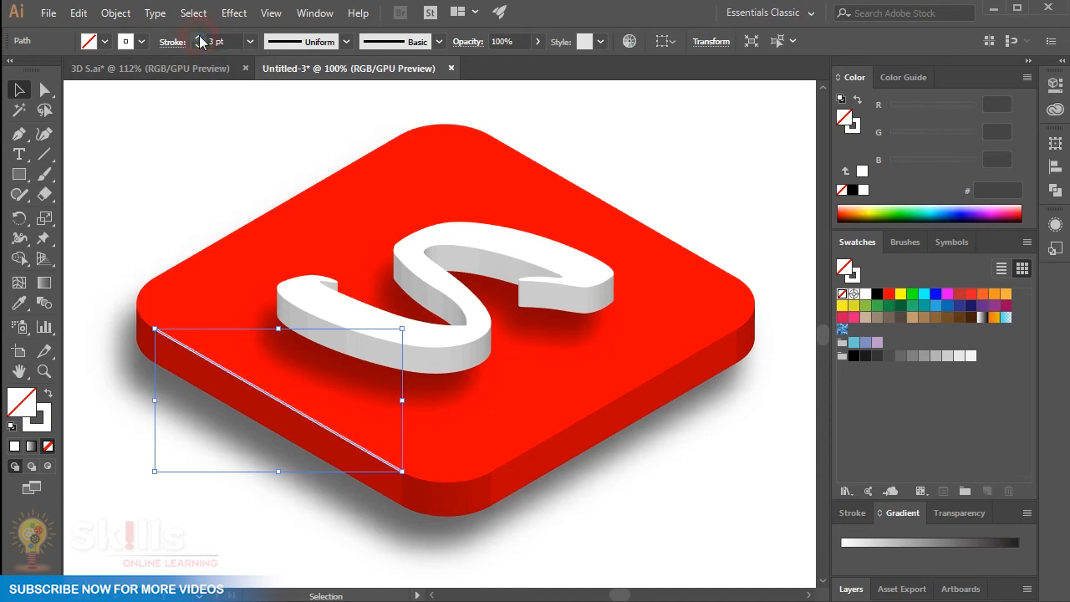
pyautogui.click(347, 42)
pyautogui.click(311, 92)
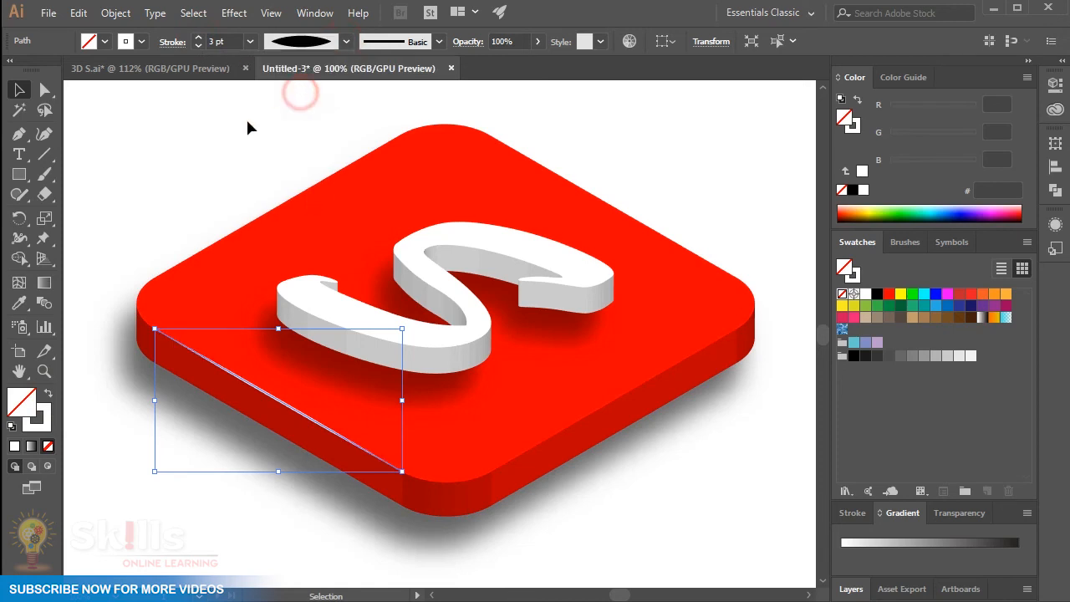
pyautogui.click(150, 151)
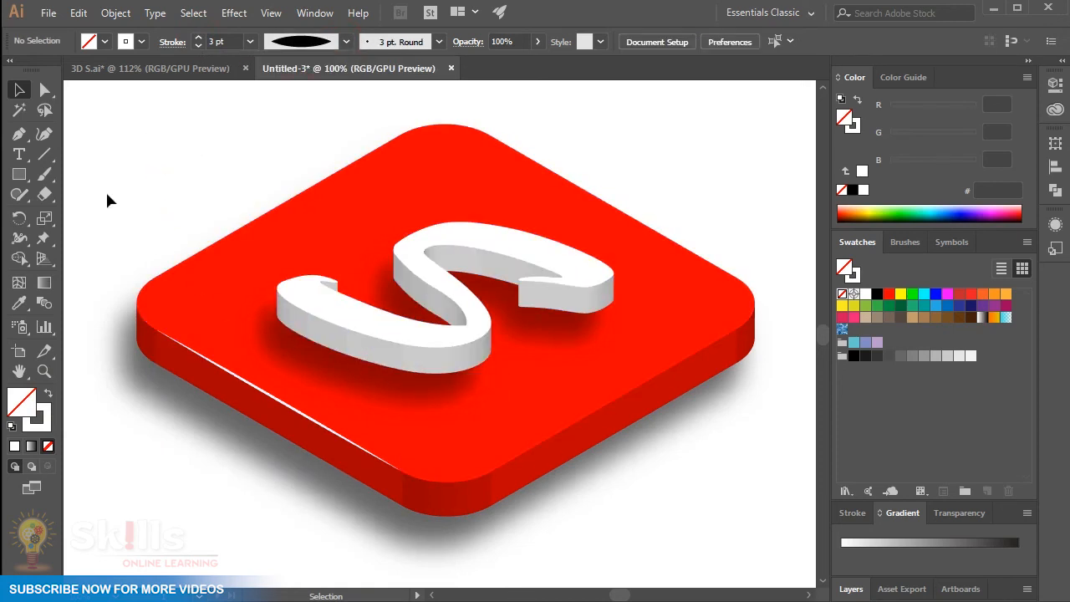
# - Draw a straight Pen path along the front-right edge of the slab's top face and deselect it
pyautogui.click(18, 134)
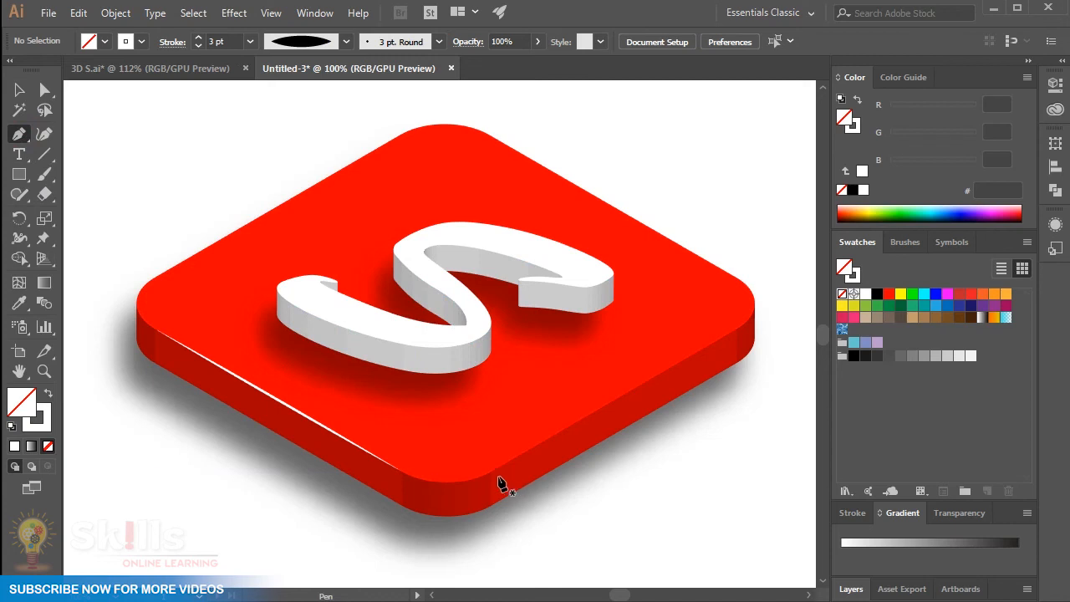
pyautogui.click(491, 472)
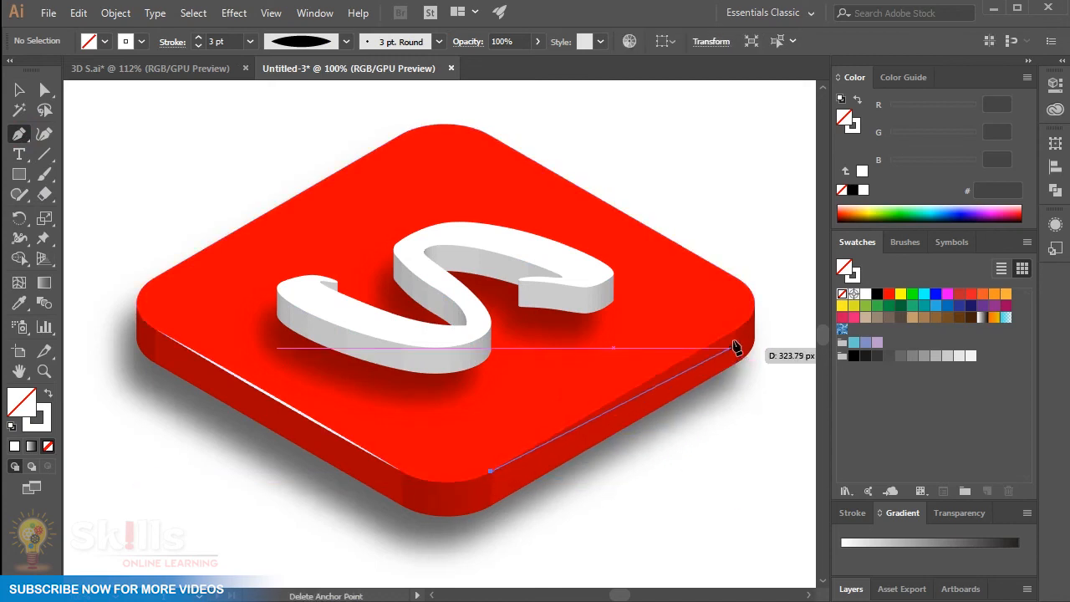
pyautogui.click(735, 331)
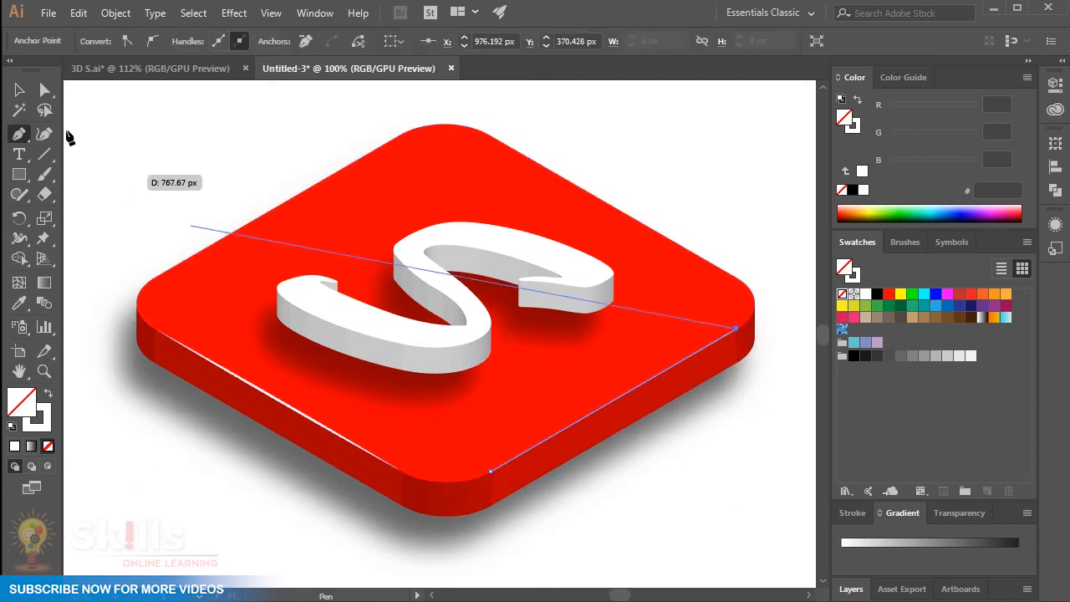
pyautogui.click(19, 89)
pyautogui.click(746, 239)
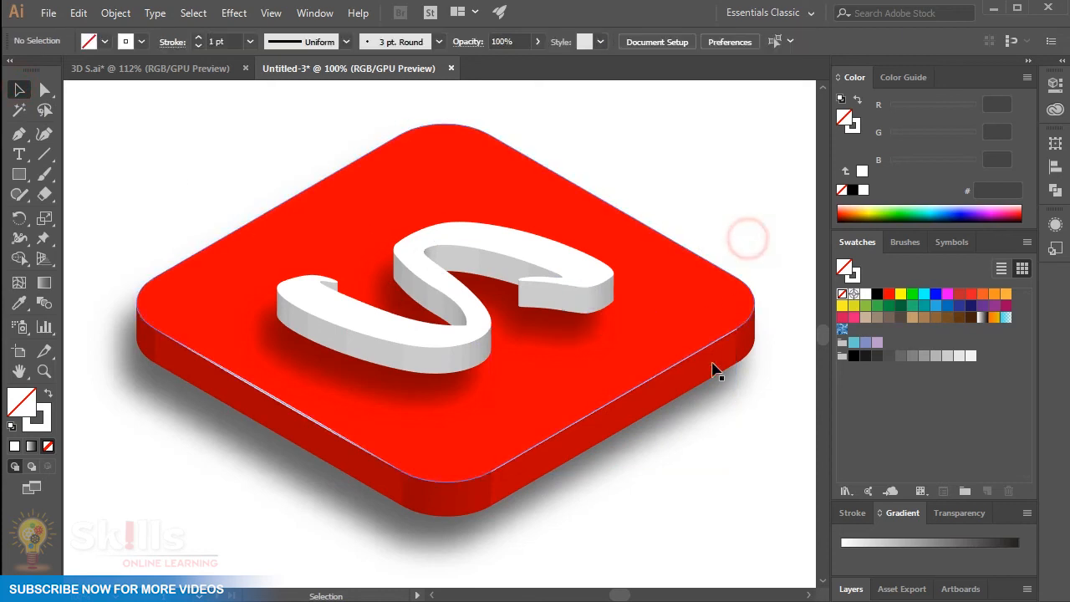
# - Set the front-right edge line's stroke to 4 pt with a width profile tapered at both ends, and deselect it
pyautogui.click(639, 396)
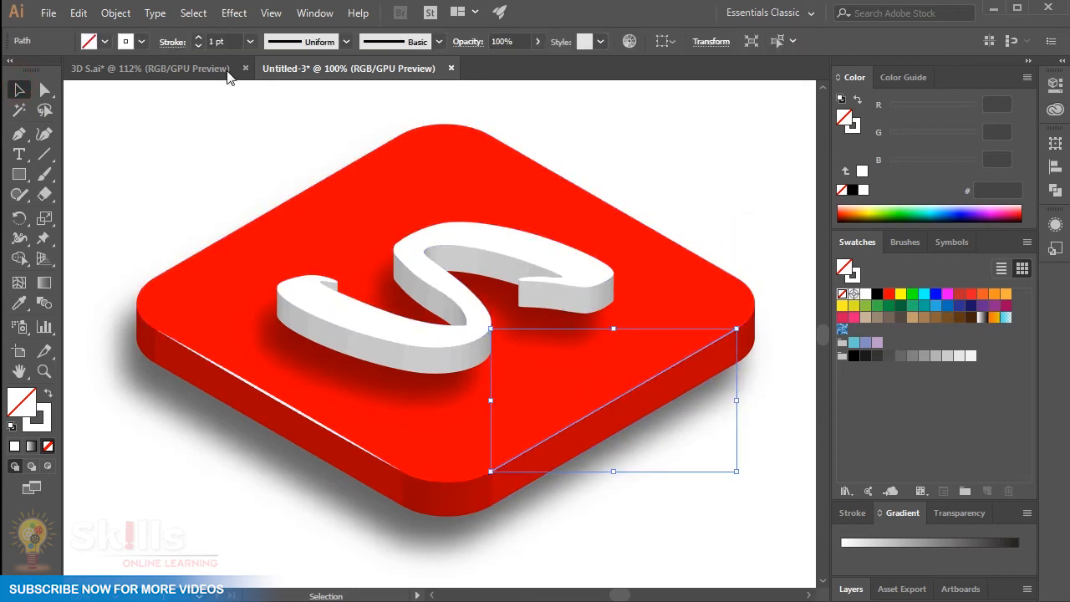
pyautogui.click(199, 38)
pyautogui.click(198, 37)
pyautogui.click(199, 38)
pyautogui.click(631, 119)
pyautogui.click(560, 432)
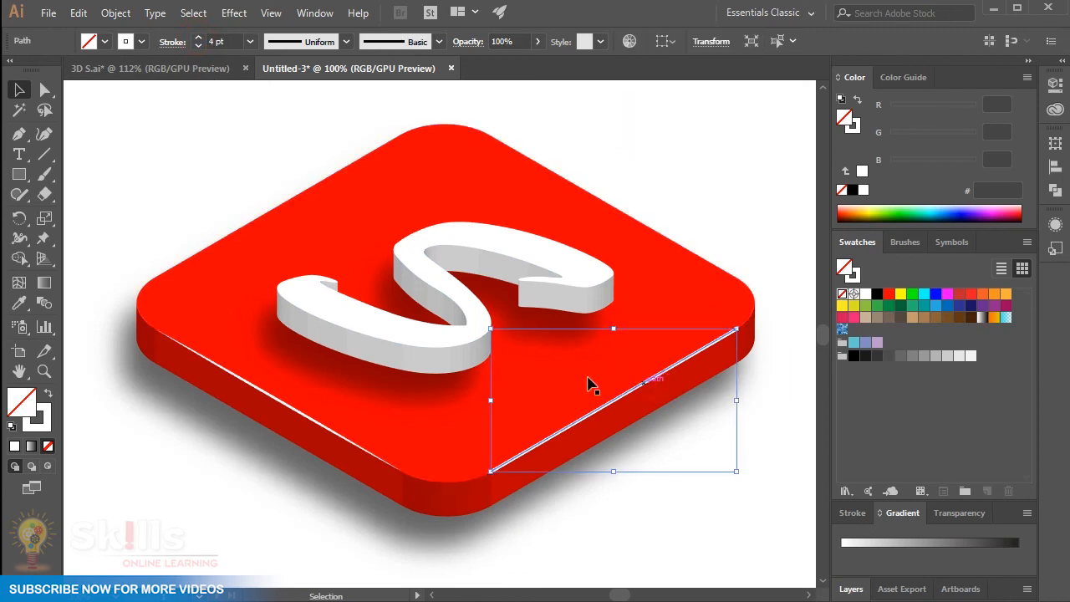
pyautogui.click(346, 43)
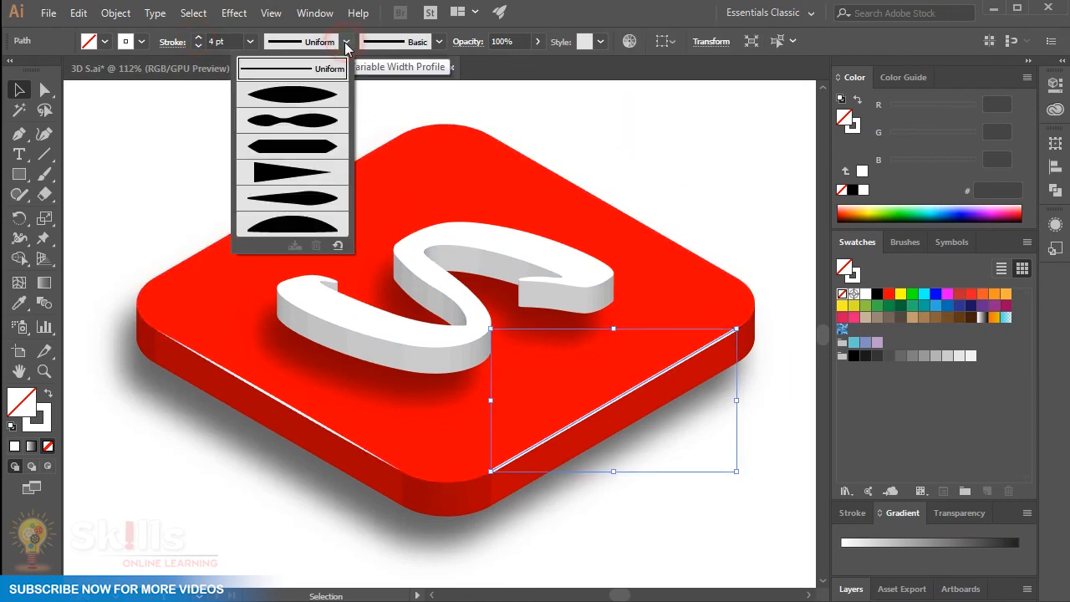
pyautogui.click(289, 102)
pyautogui.click(162, 148)
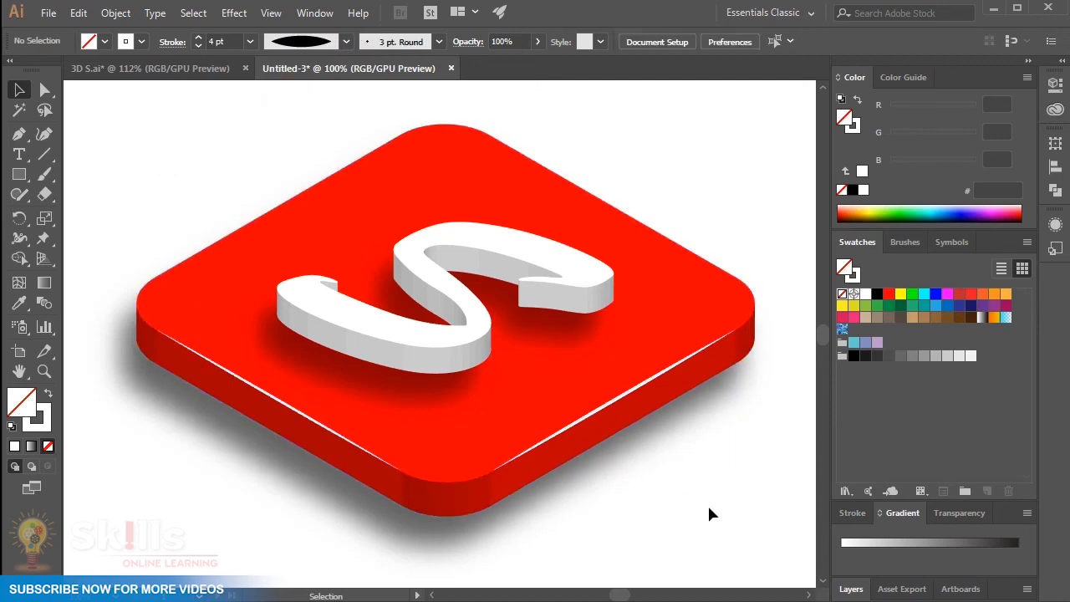
# - Set the opacity of both white edge lines together to 70% and deselect them
pyautogui.click(627, 402)
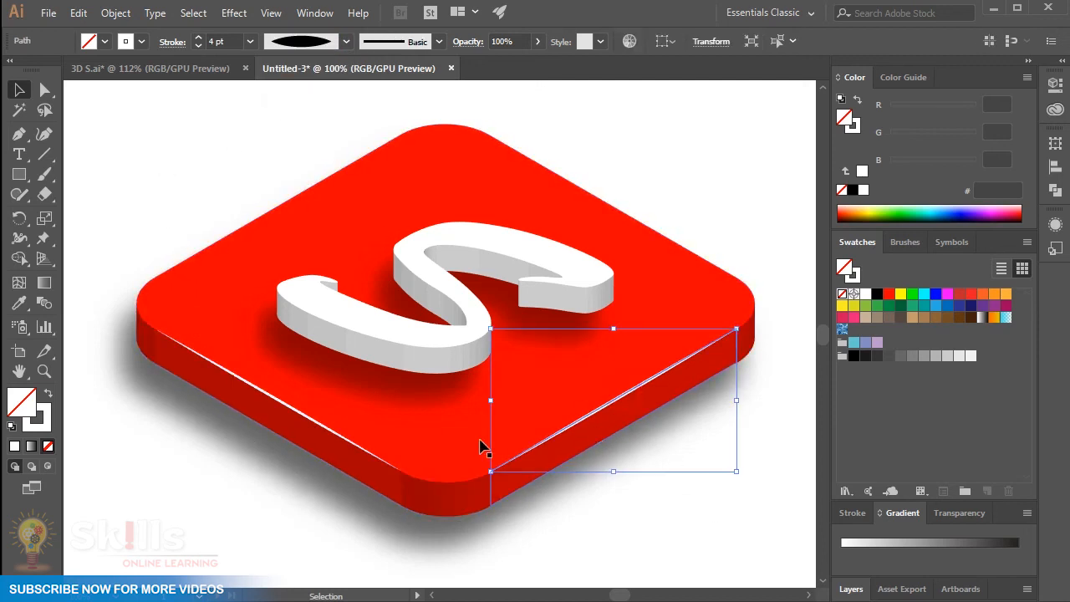
pyautogui.keyDown('shift'); pyautogui.click(315, 435); pyautogui.keyUp('shift')
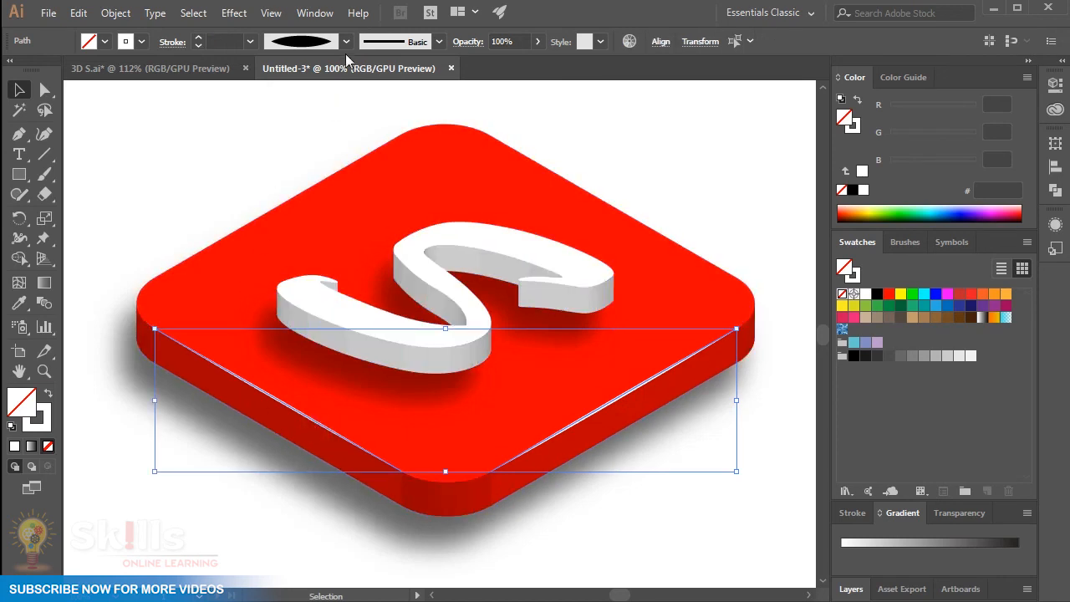
pyautogui.click(518, 41)
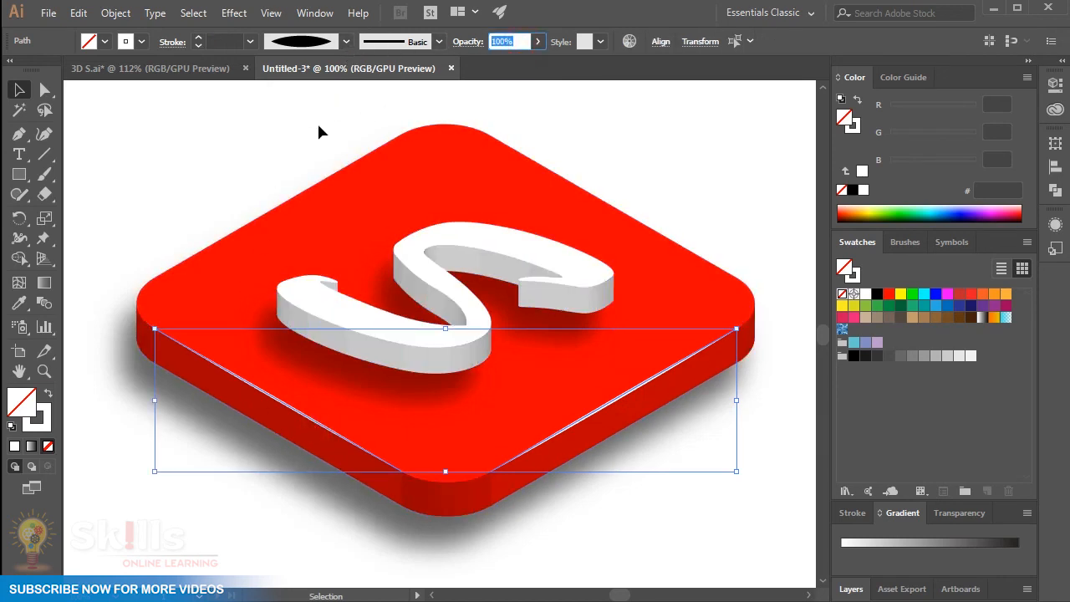
pyautogui.press('Return')
pyautogui.click(262, 156)
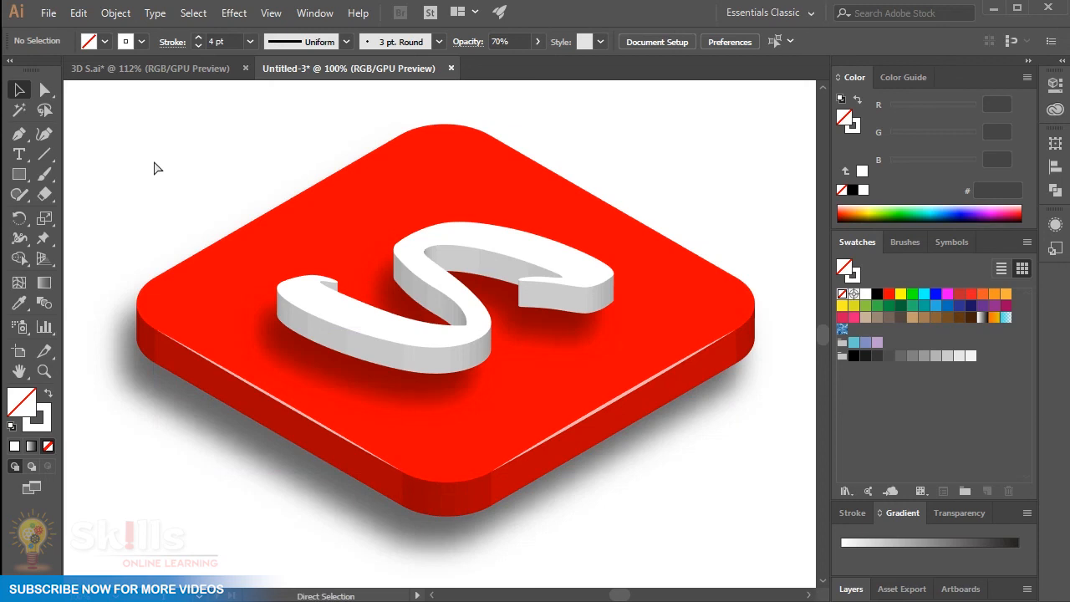
# - Group all of the logo's artwork, shift the group slightly to the right on the artboard, and deselect it
pyautogui.hotkey('ctrl', '-')
pyautogui.click(253, 174)
pyautogui.moveTo(216, 160); pyautogui.dragTo(699, 480)
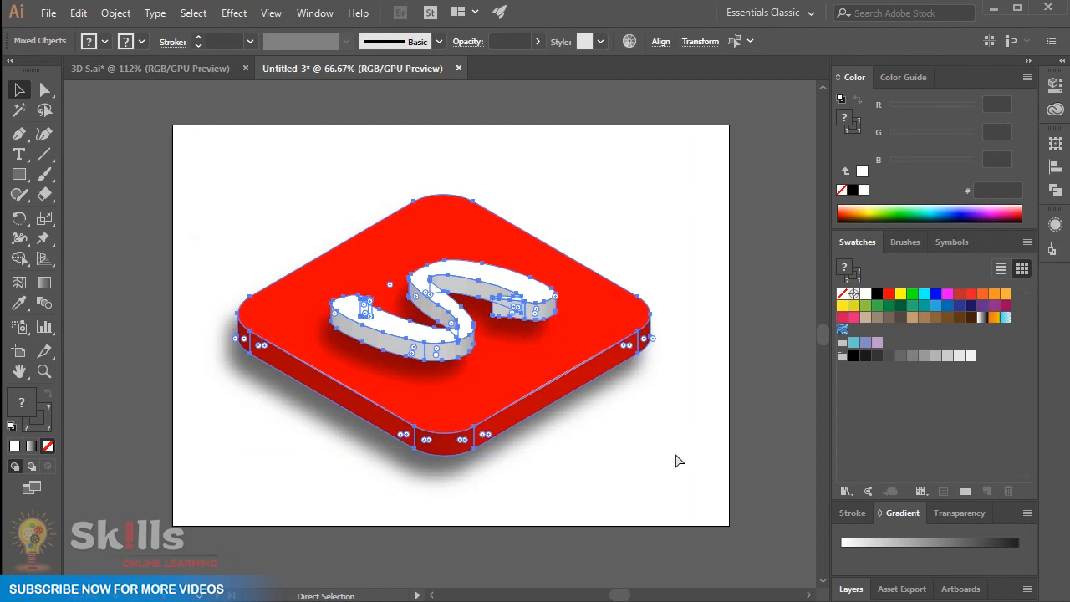
pyautogui.hotkey('ctrl', 'g')
pyautogui.click(684, 238)
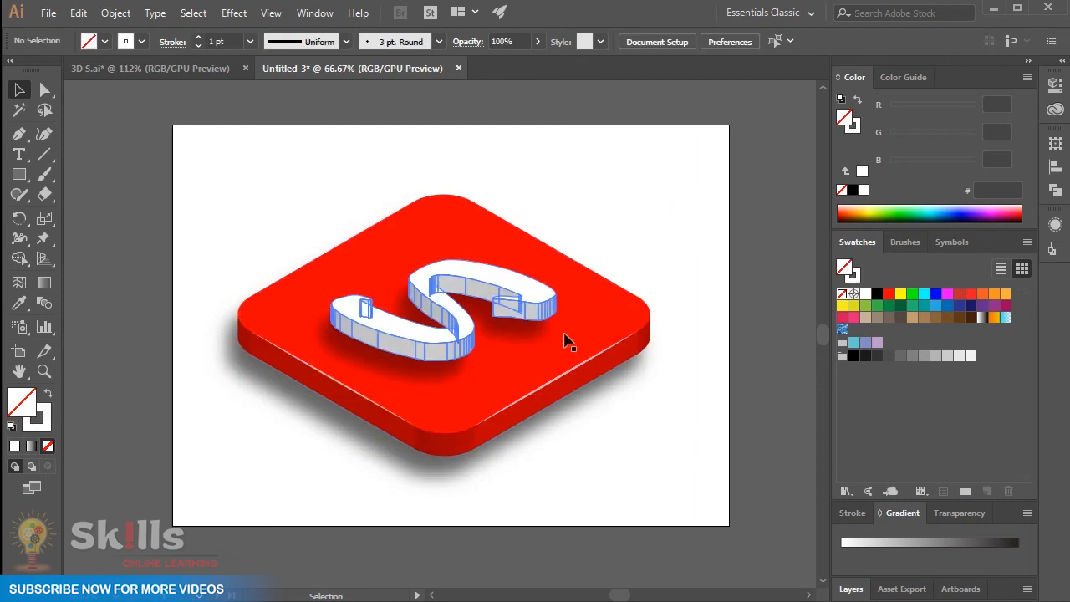
pyautogui.moveTo(464, 317); pyautogui.dragTo(474, 320)
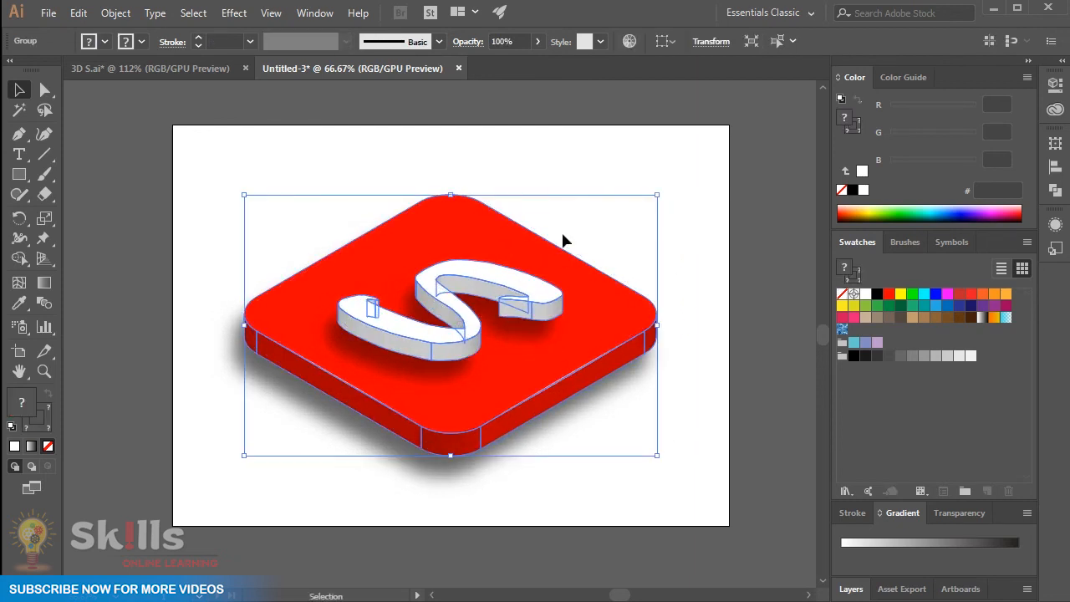
pyautogui.click(632, 161)
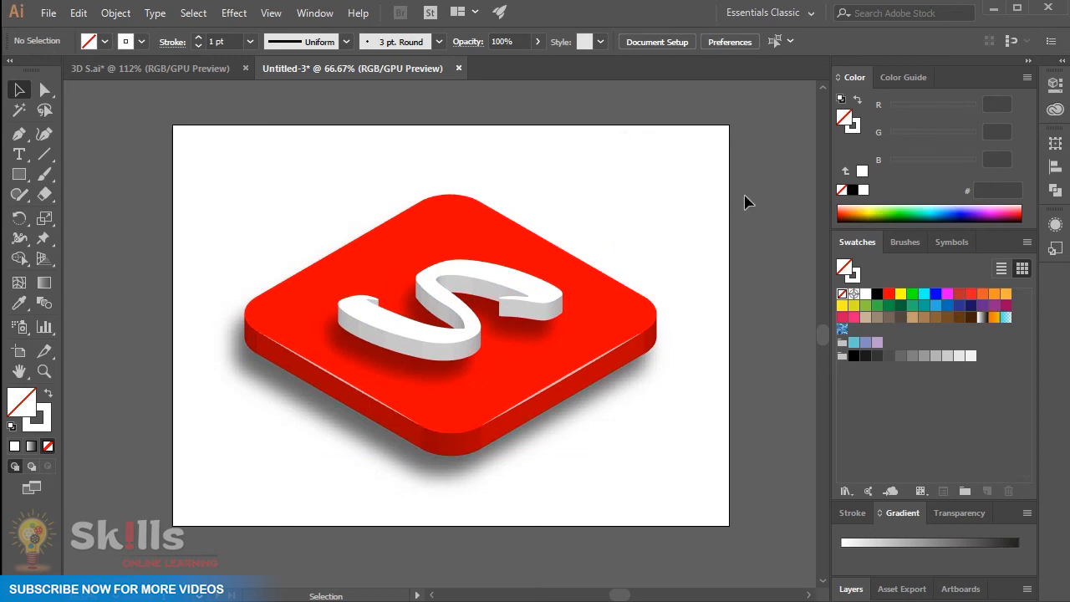